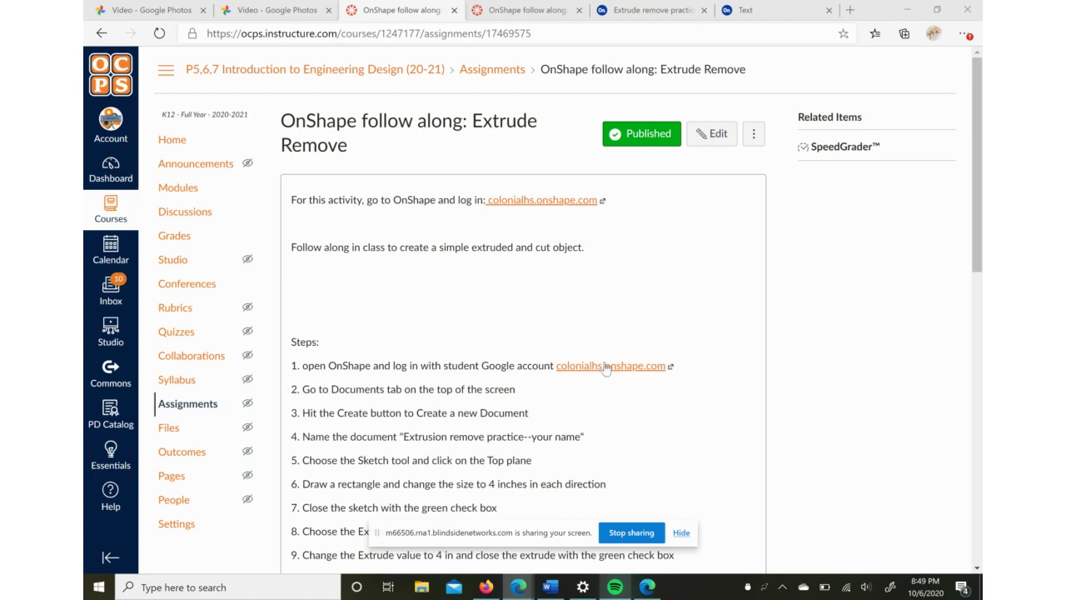
scroll(292, 404, down, 1)
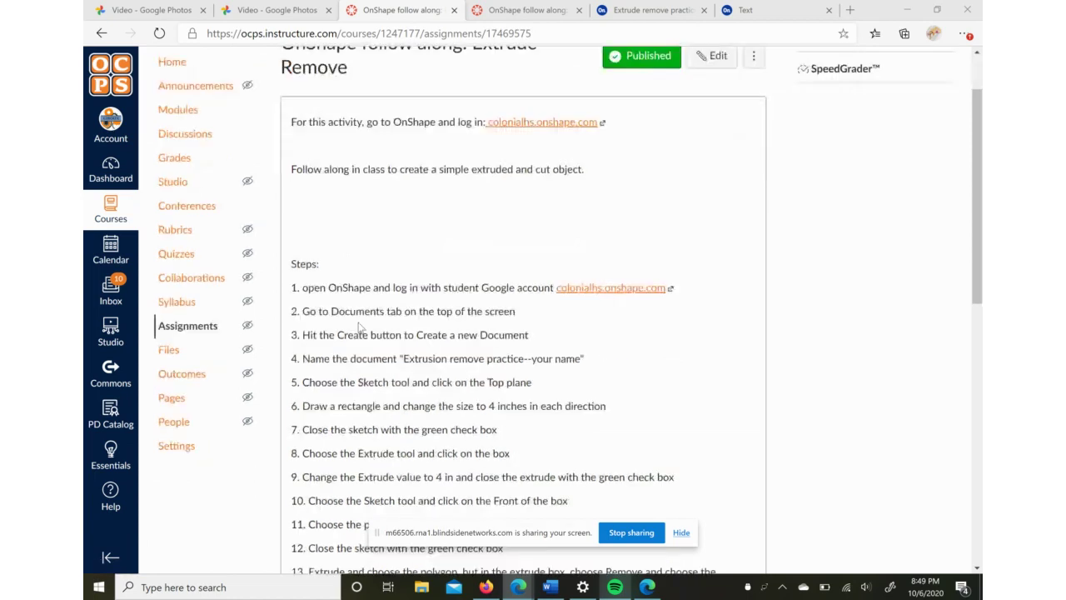
scroll(346, 317, up, 1)
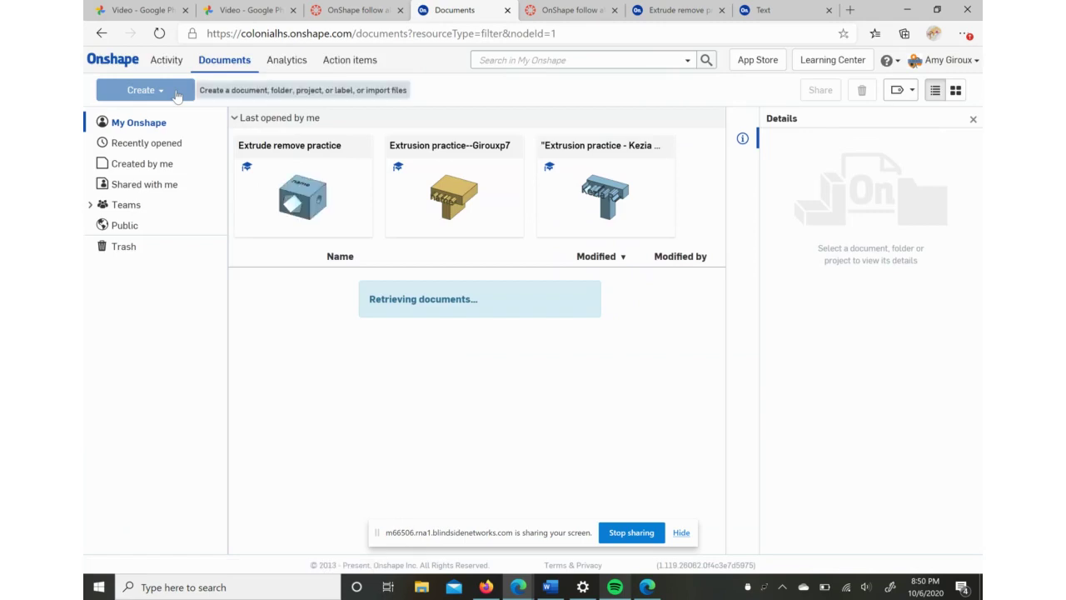
- Create a new document named "Extrusion remove practice--your name", copying the name from the Extrude Remove assignment's instructions
click(178, 94)
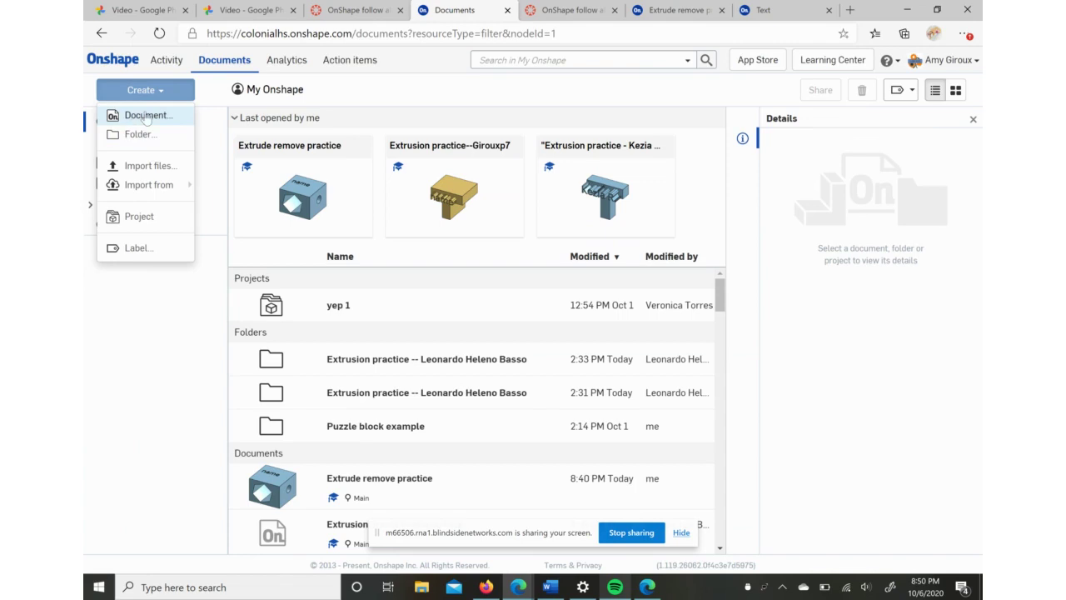
click(126, 116)
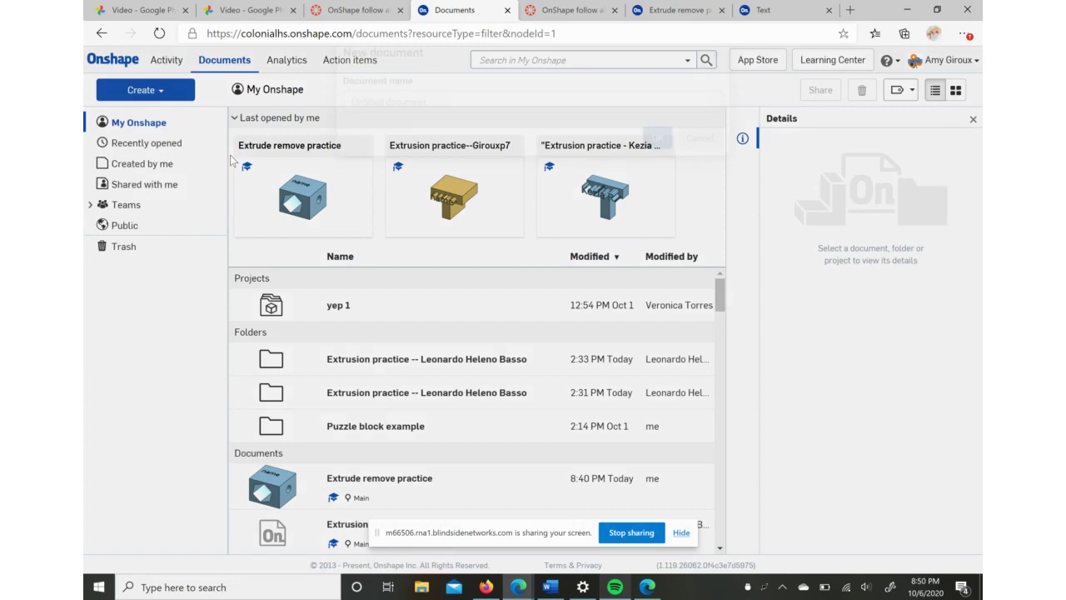
click(363, 13)
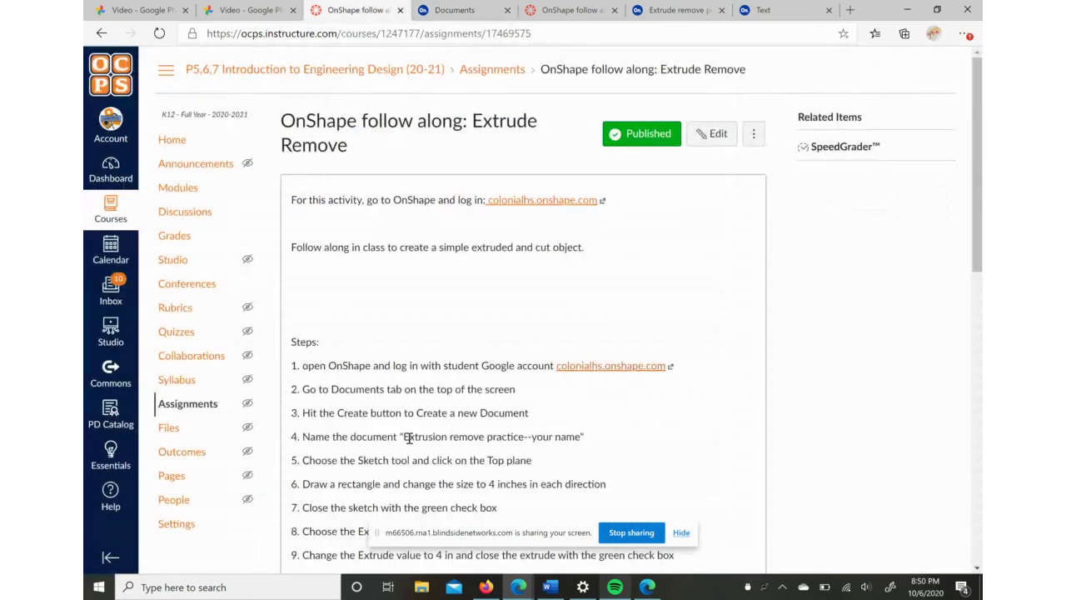
drag(403, 437, 584, 439)
key(ctrl+c)
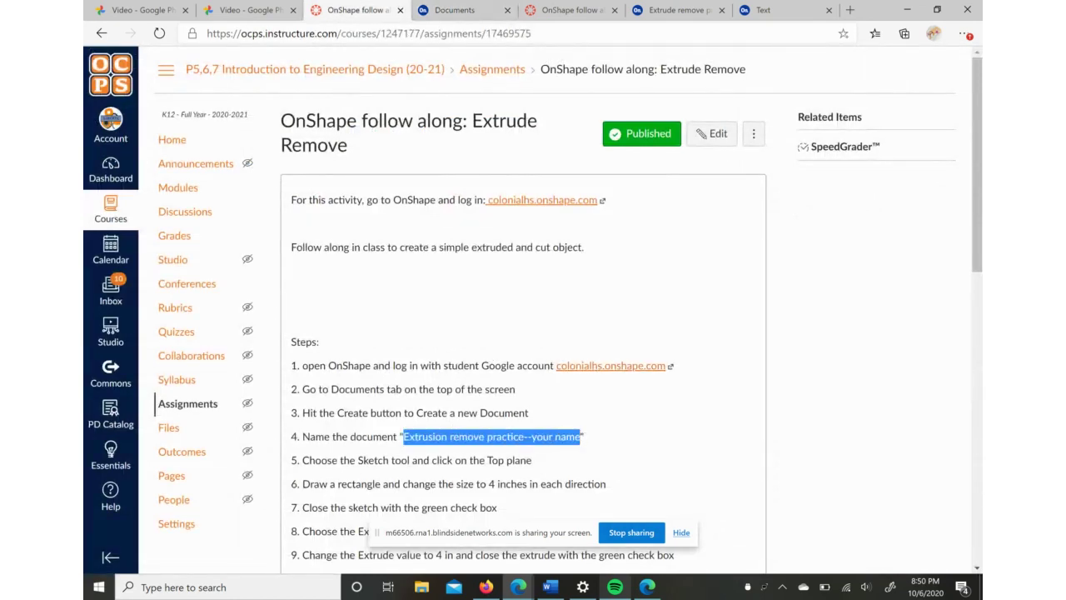
click(562, 12)
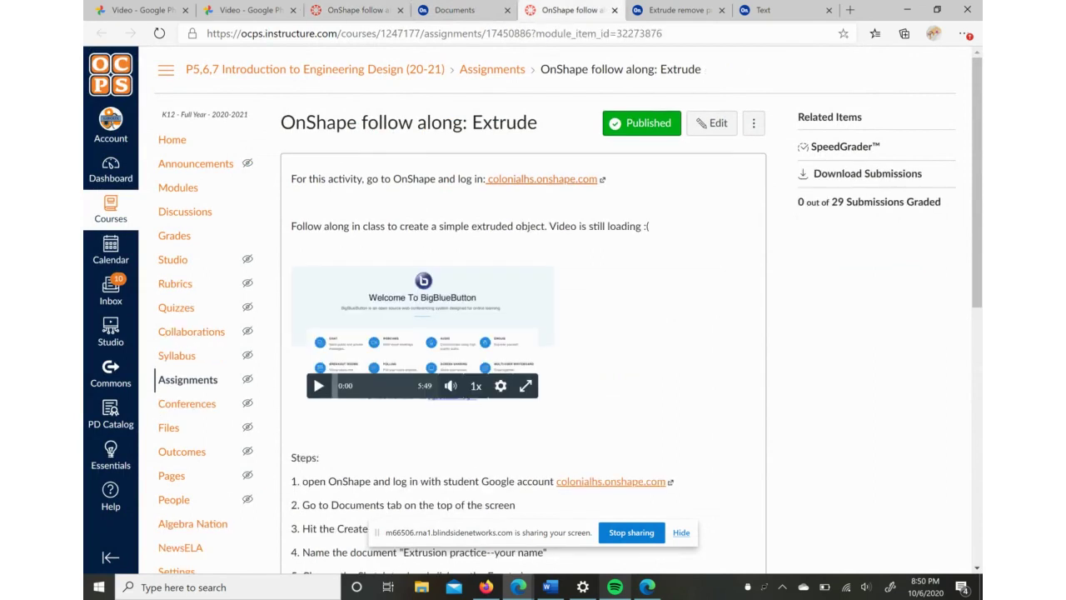
click(455, 10)
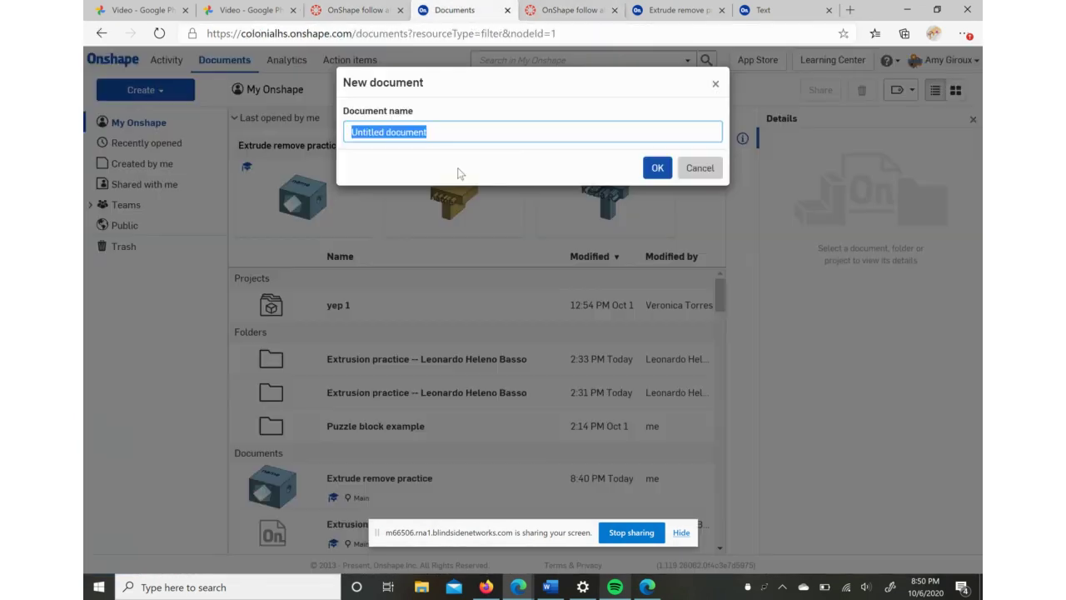
key(ctrl+v)
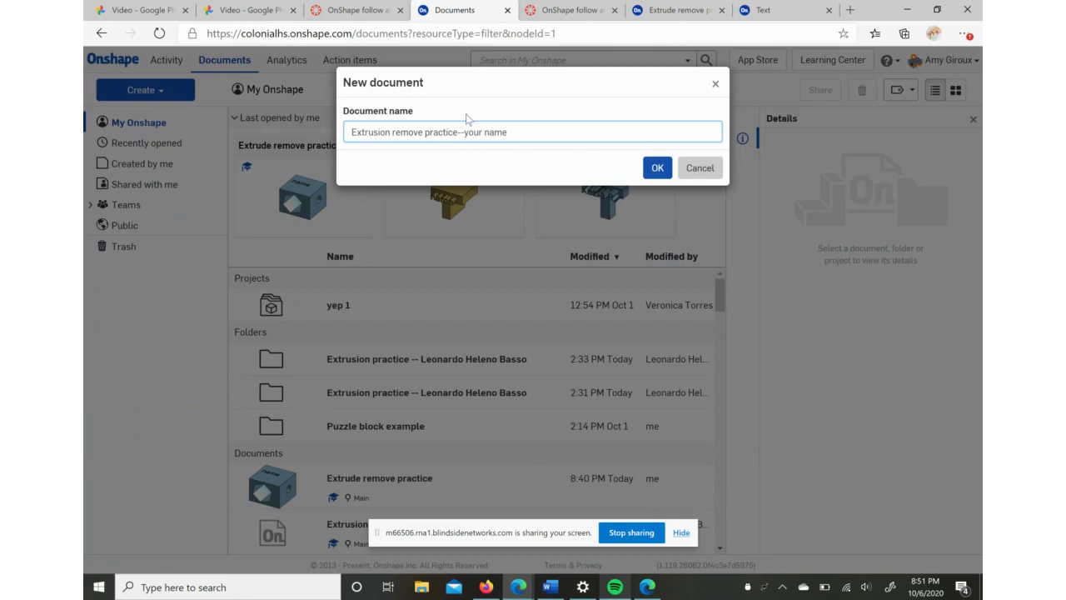
click(659, 170)
drag(465, 131, 521, 134)
click(658, 169)
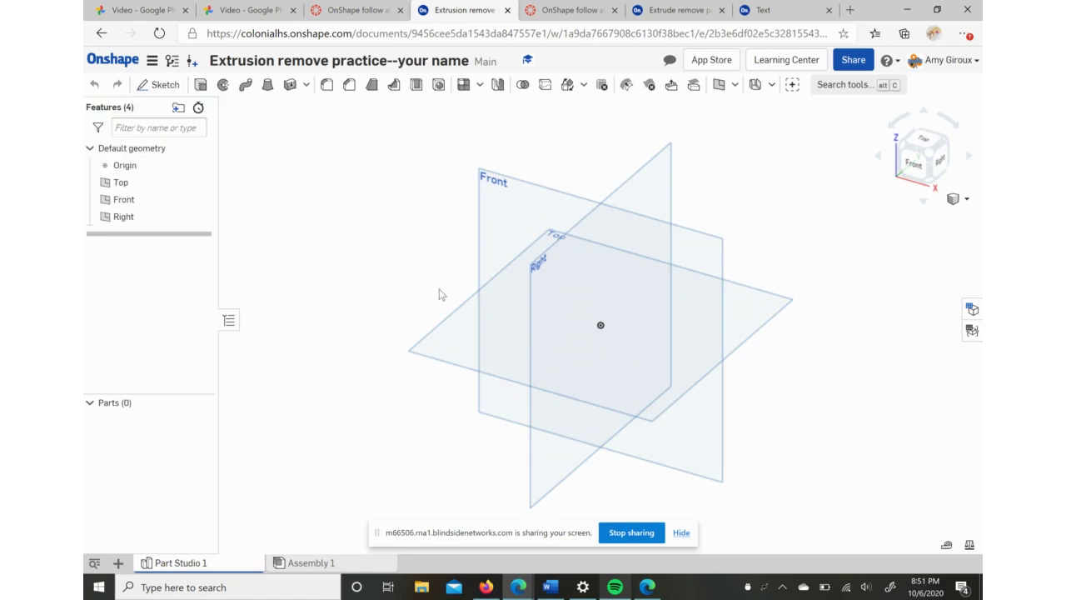
- Switch to Windows Settings, set the mouse pointer size to 5 with the suggested orange colour, and return to Onshape
click(583, 587)
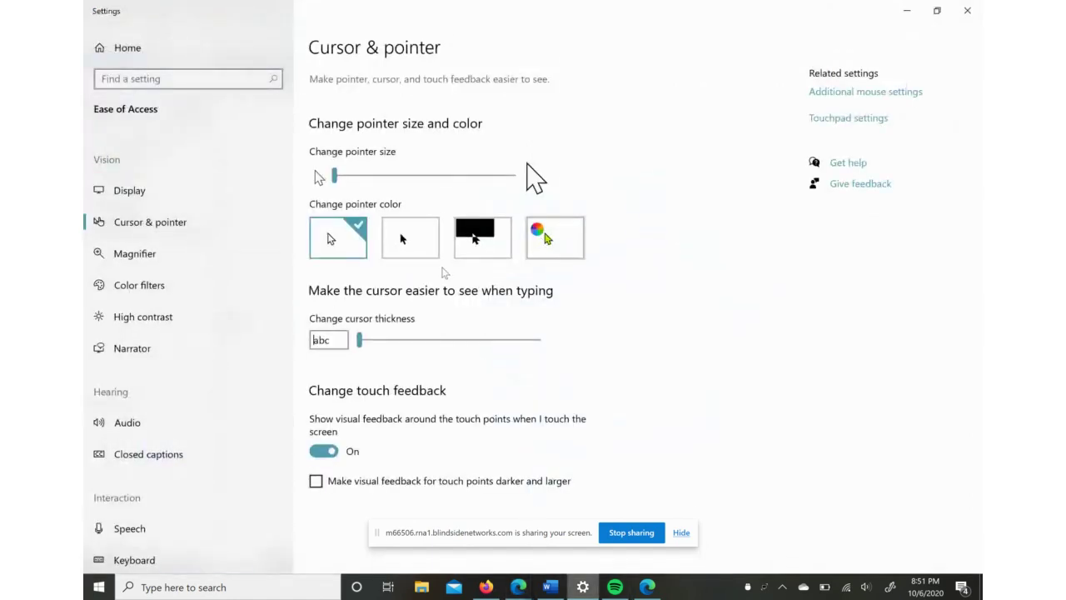
click(361, 181)
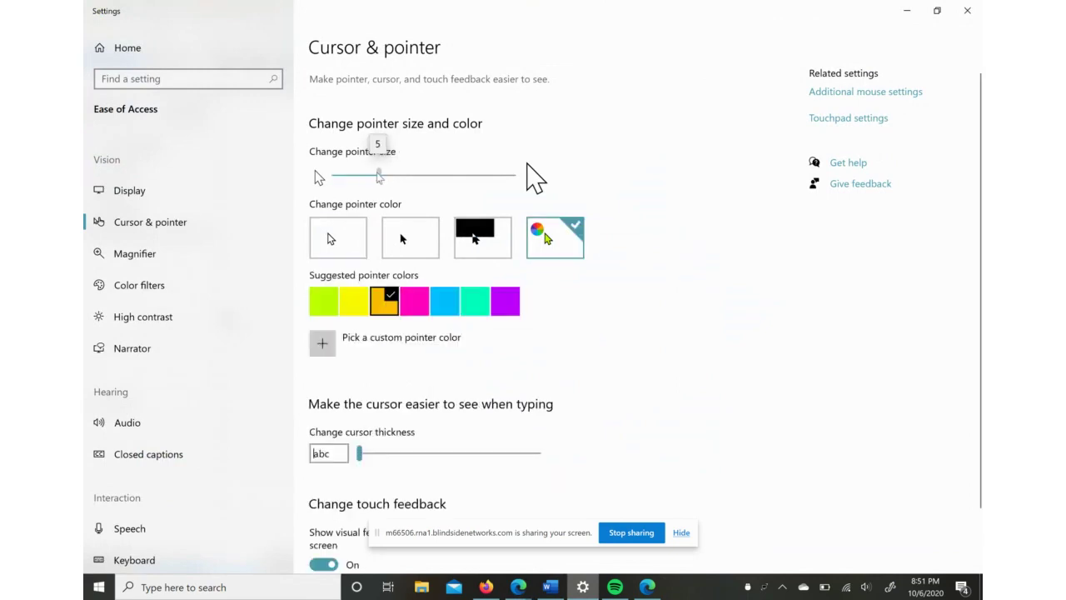
click(907, 11)
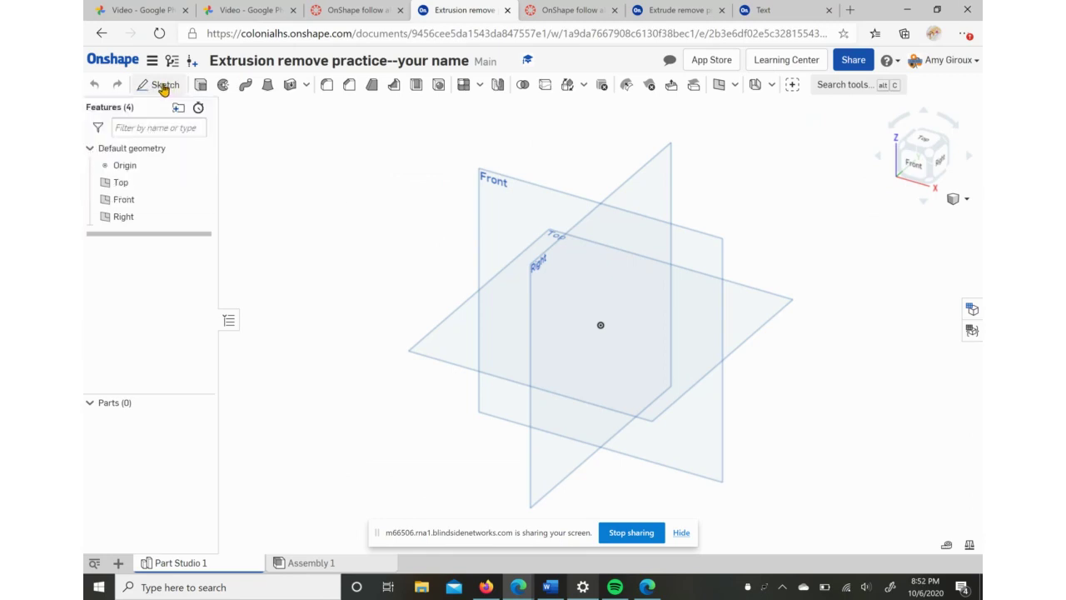
- Start a sketch on the Top plane and draw a corner rectangle about 4.7 by 4.5 in around the origin
click(163, 85)
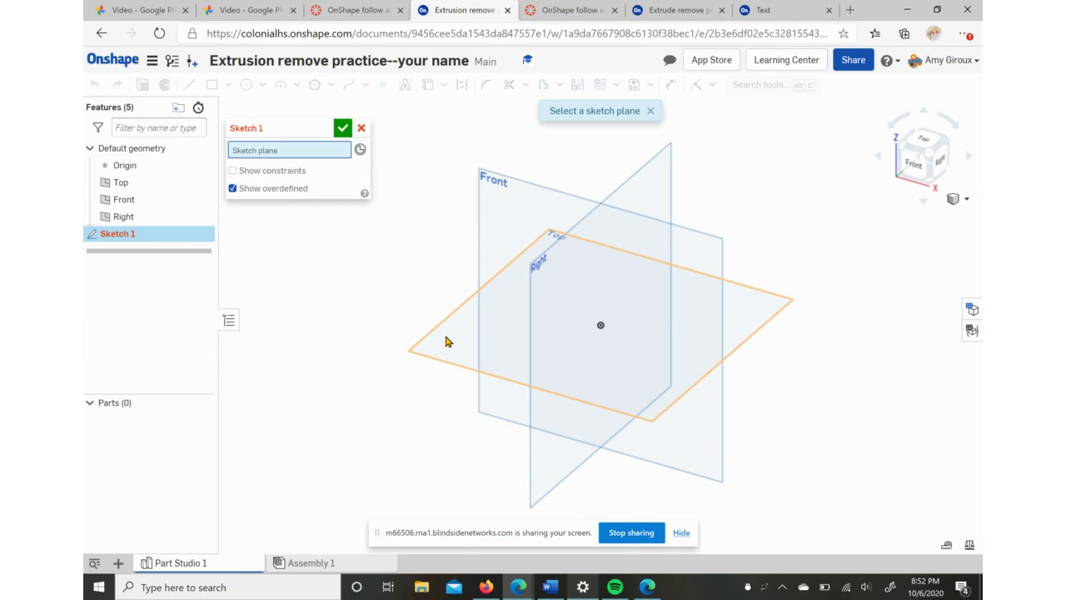
click(446, 341)
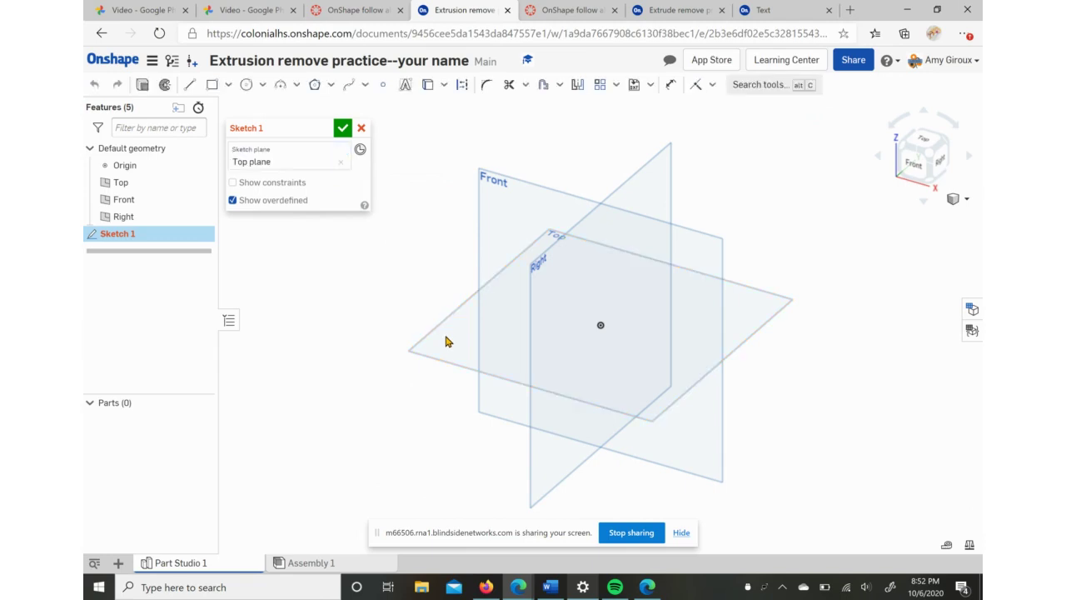
click(212, 86)
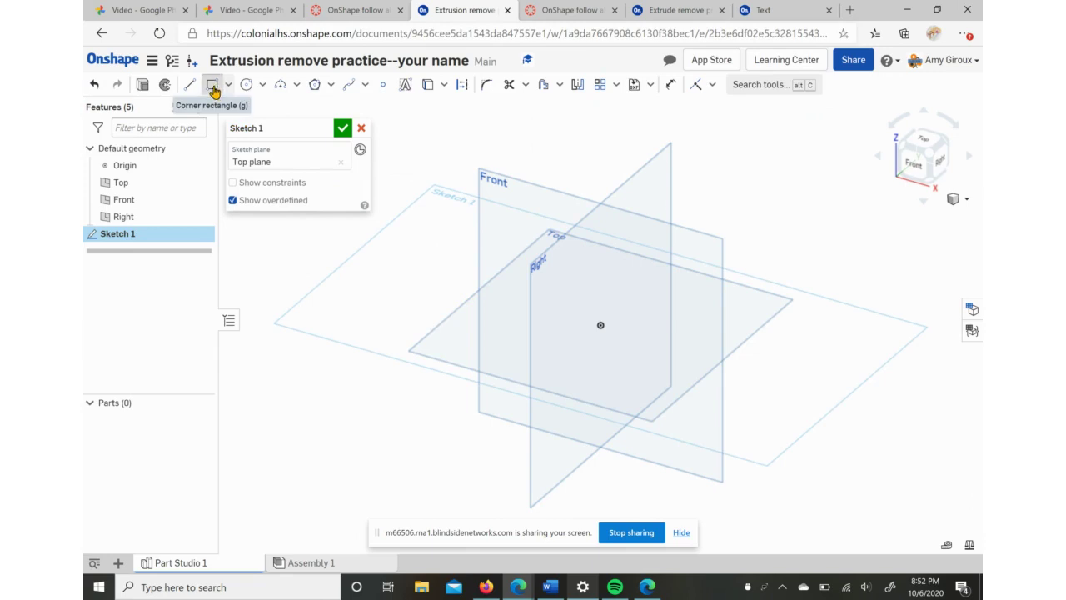
click(549, 240)
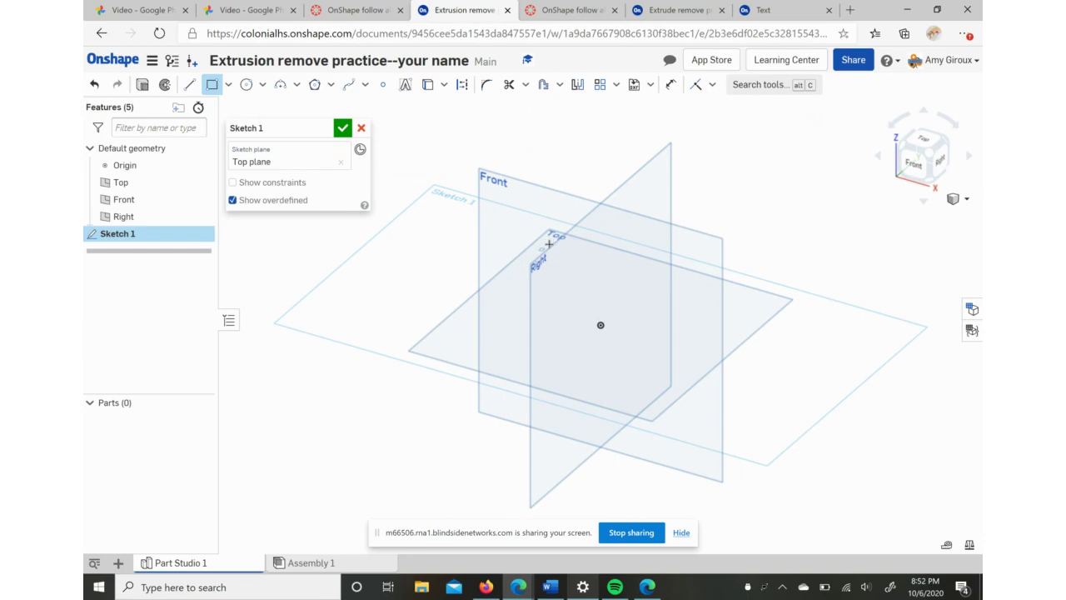
click(638, 360)
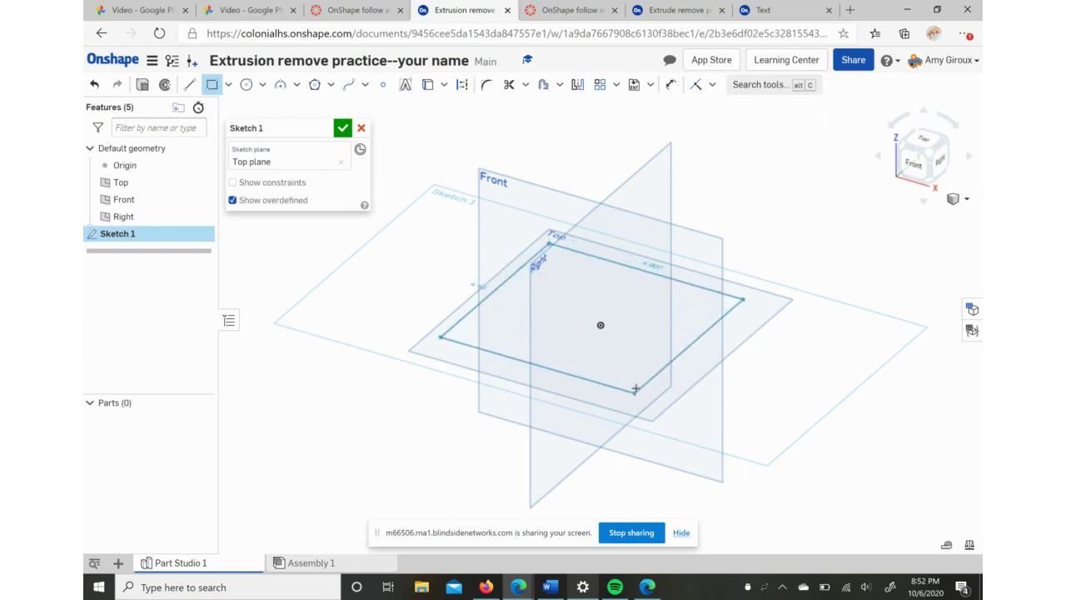
click(633, 388)
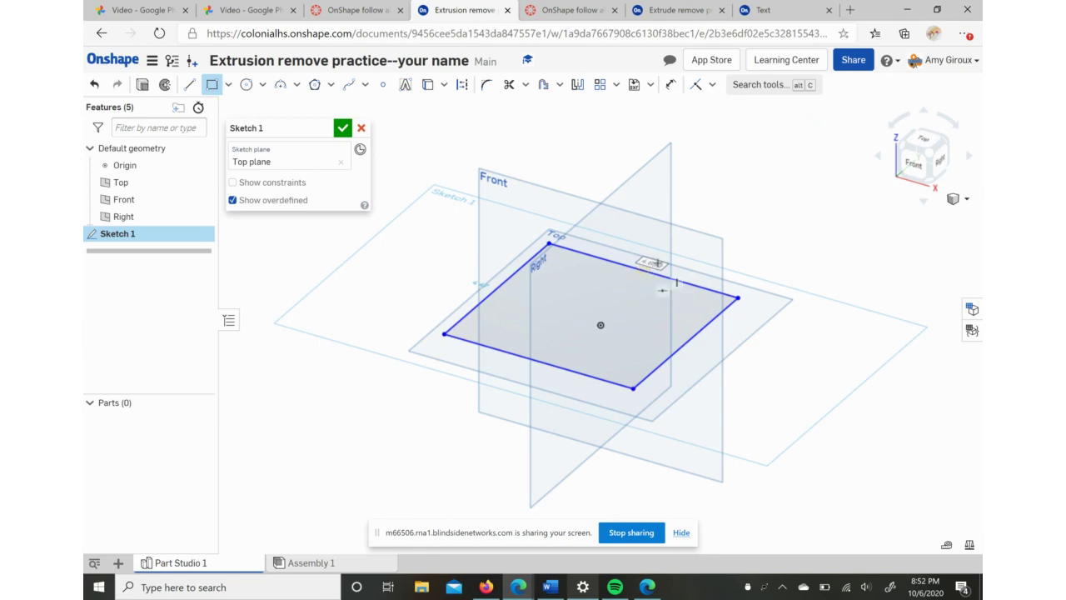
- Set both side lengths of the rectangle to 4 in and finish the sketch
double_click(654, 264)
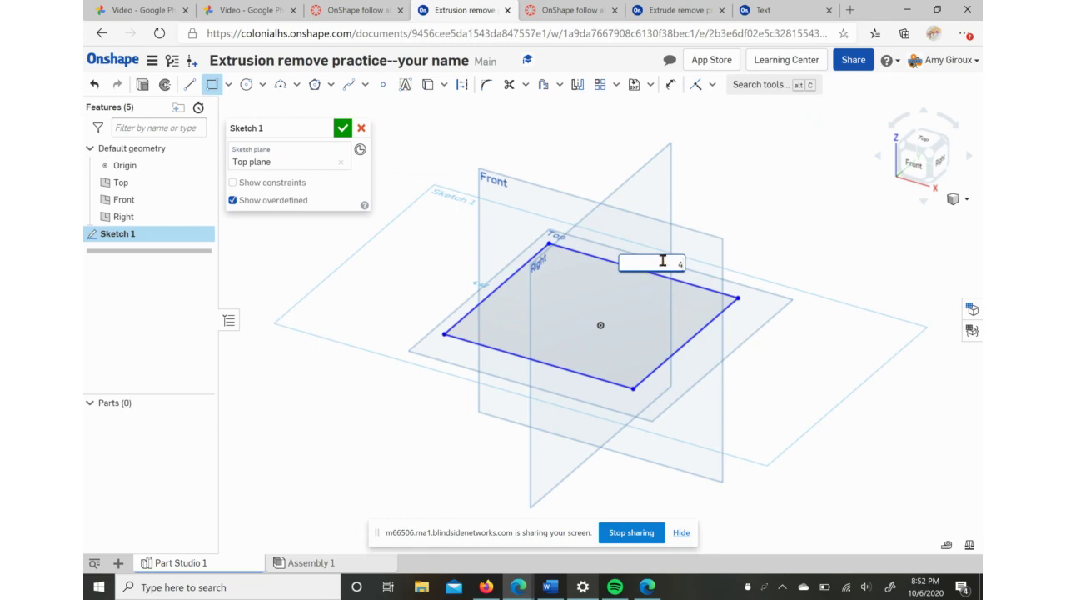
key(Return)
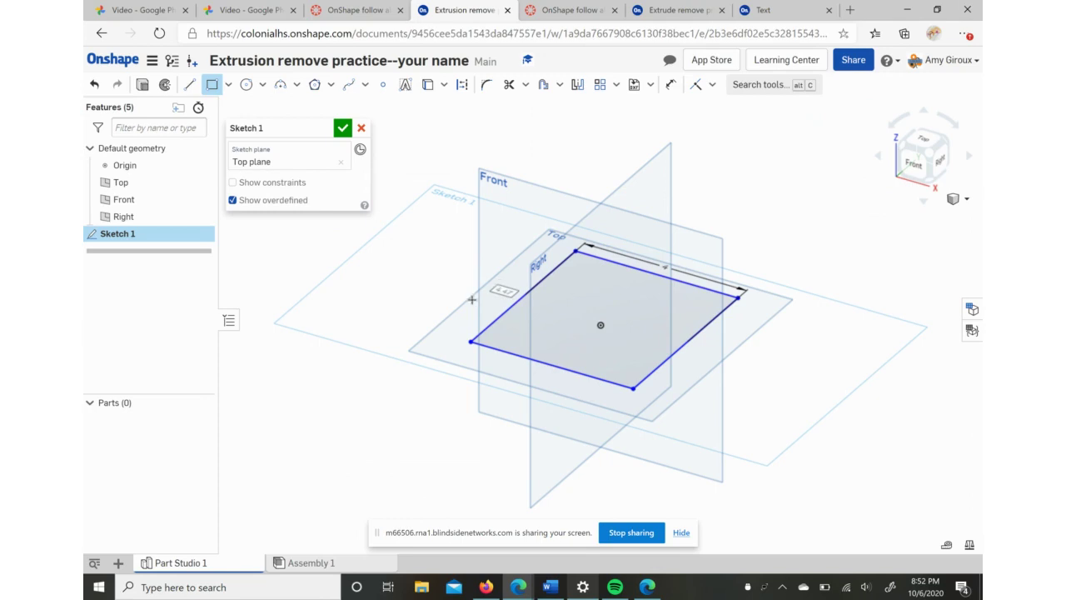
click(473, 299)
text(4)
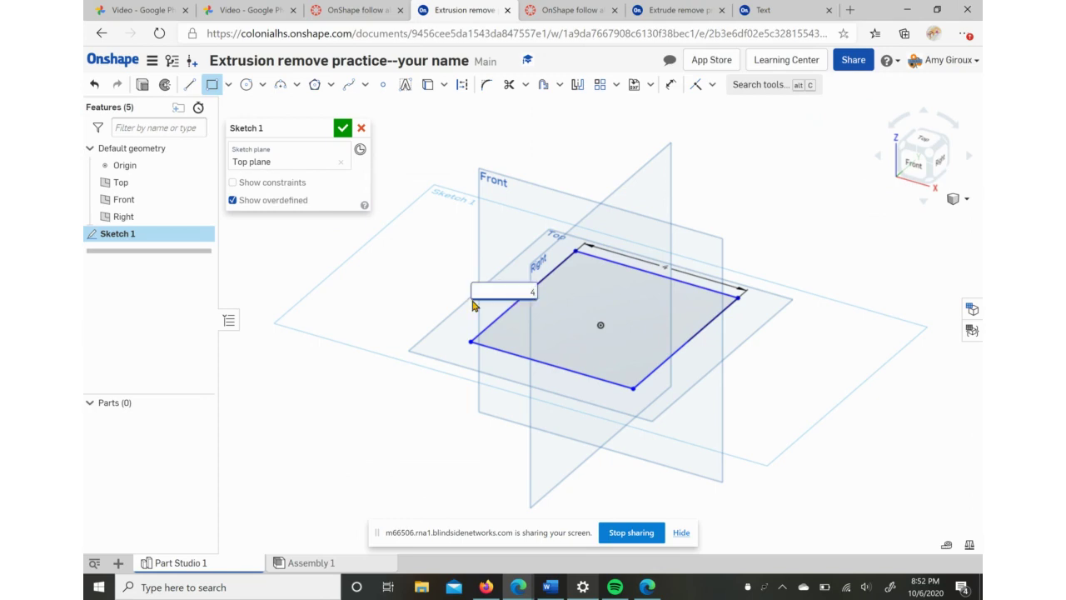
key(Return)
click(478, 296)
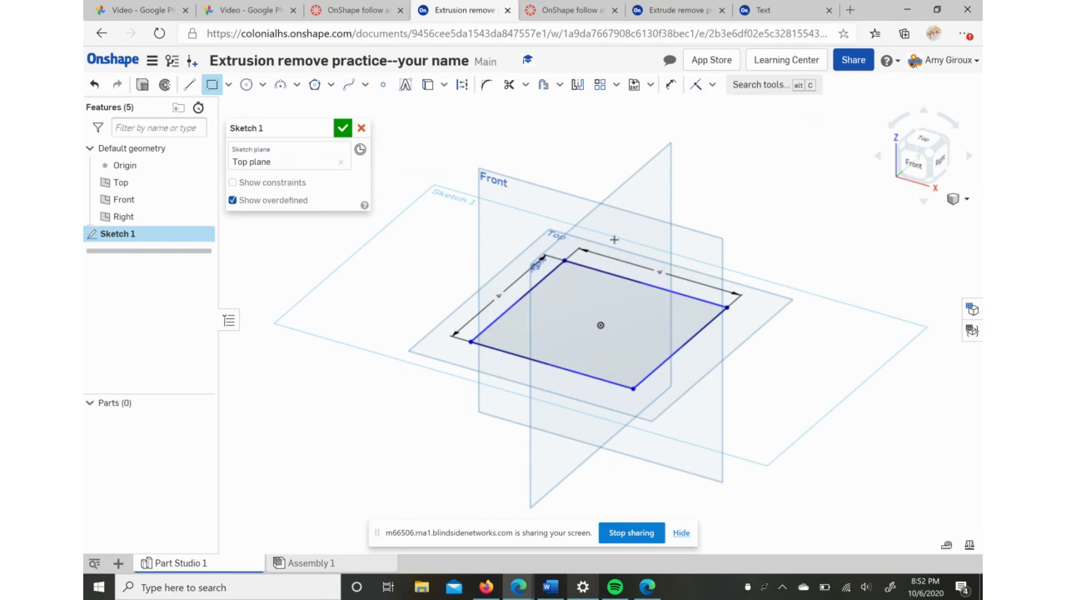
click(342, 129)
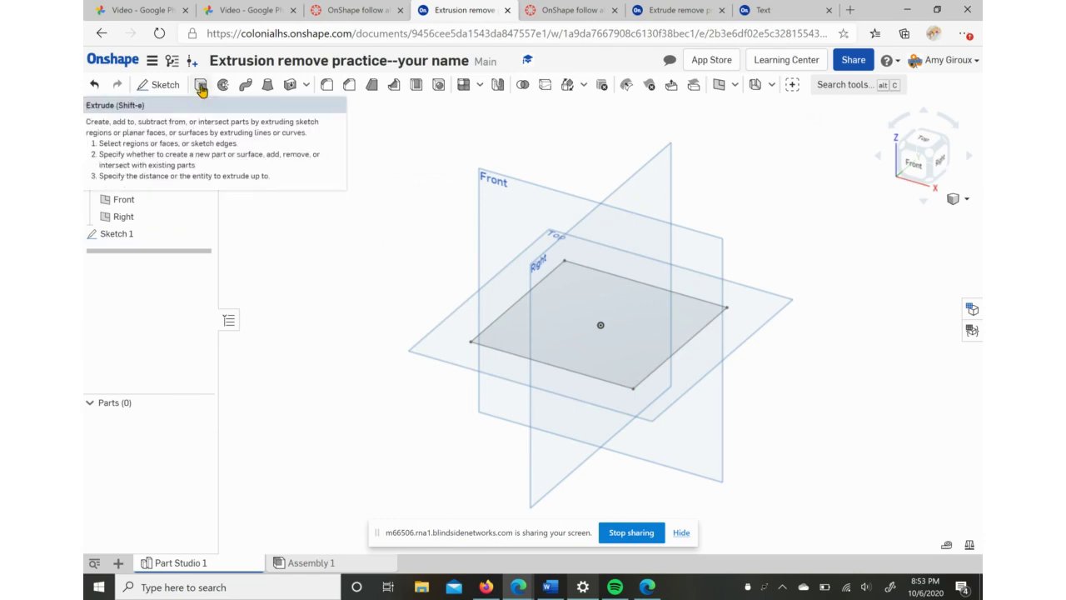
- Extrude the square sketch region as a new solid with a blind depth of 4 in
click(201, 87)
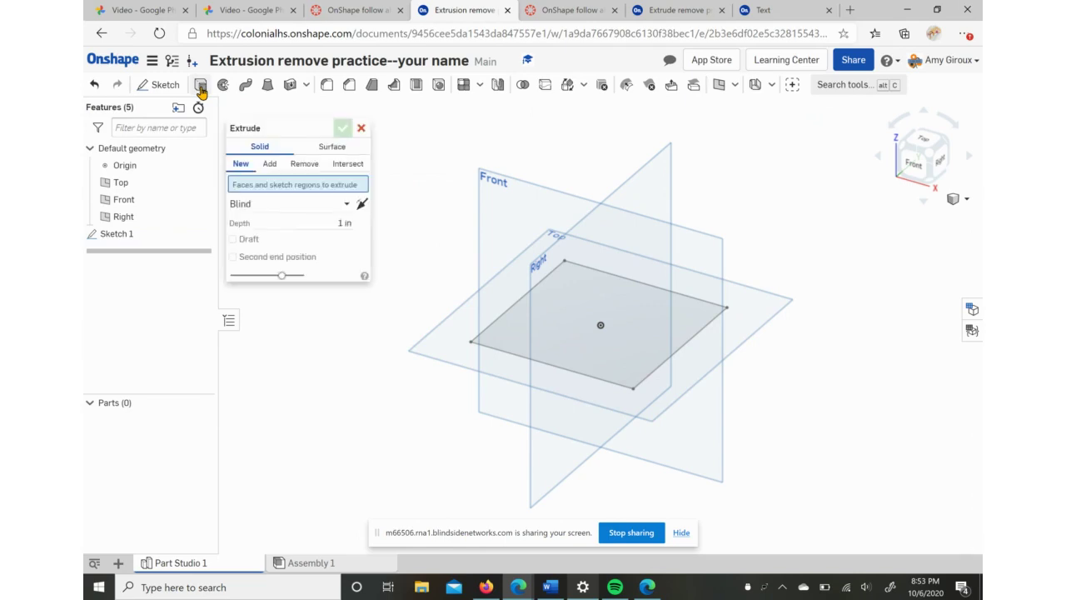
click(555, 309)
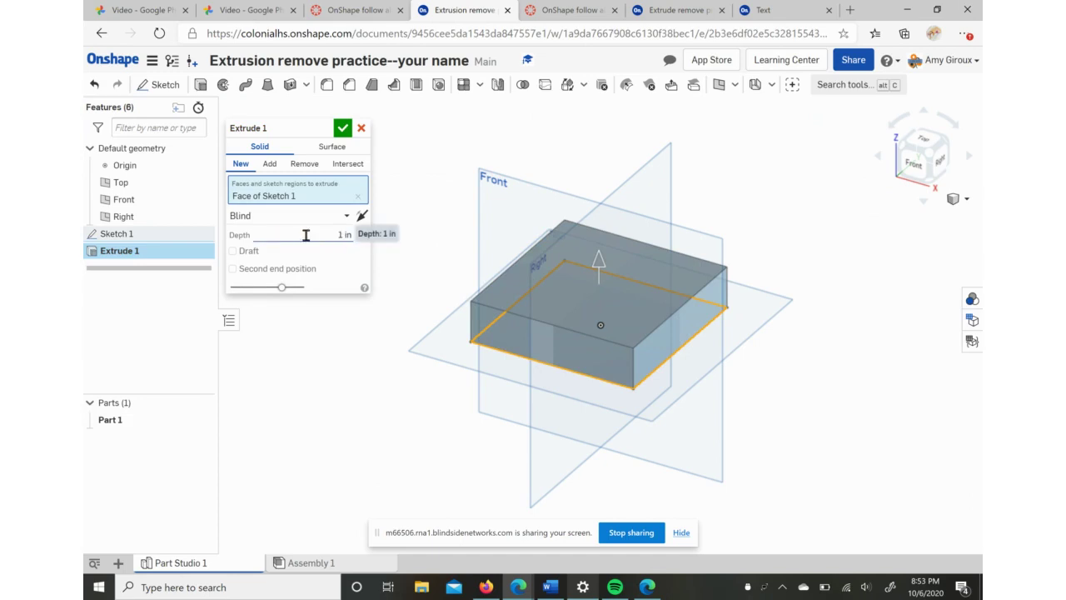
click(351, 234)
click(344, 234)
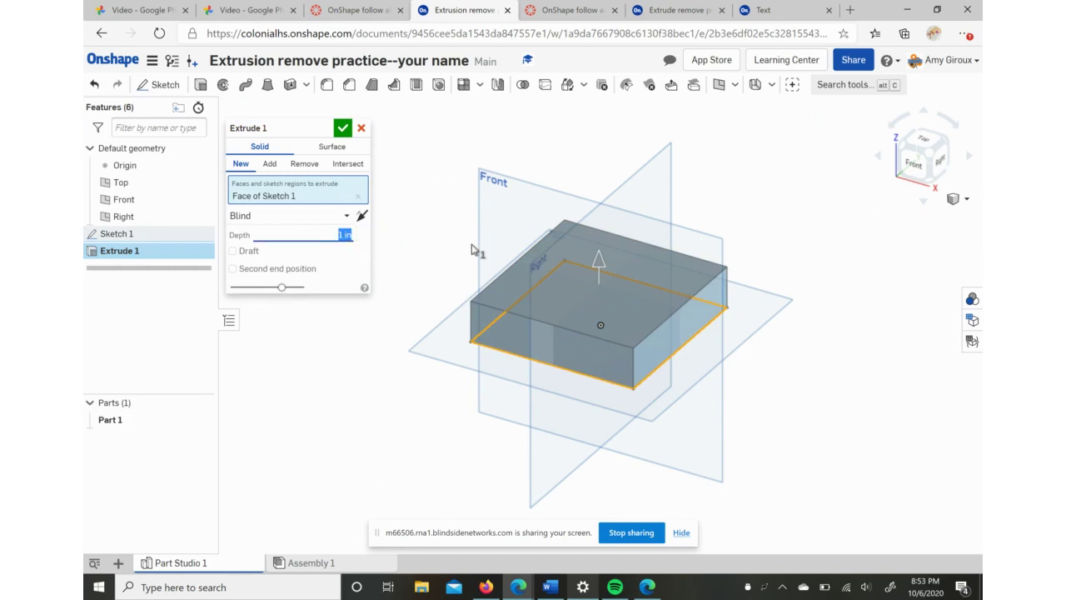
text(4)
key(Return)
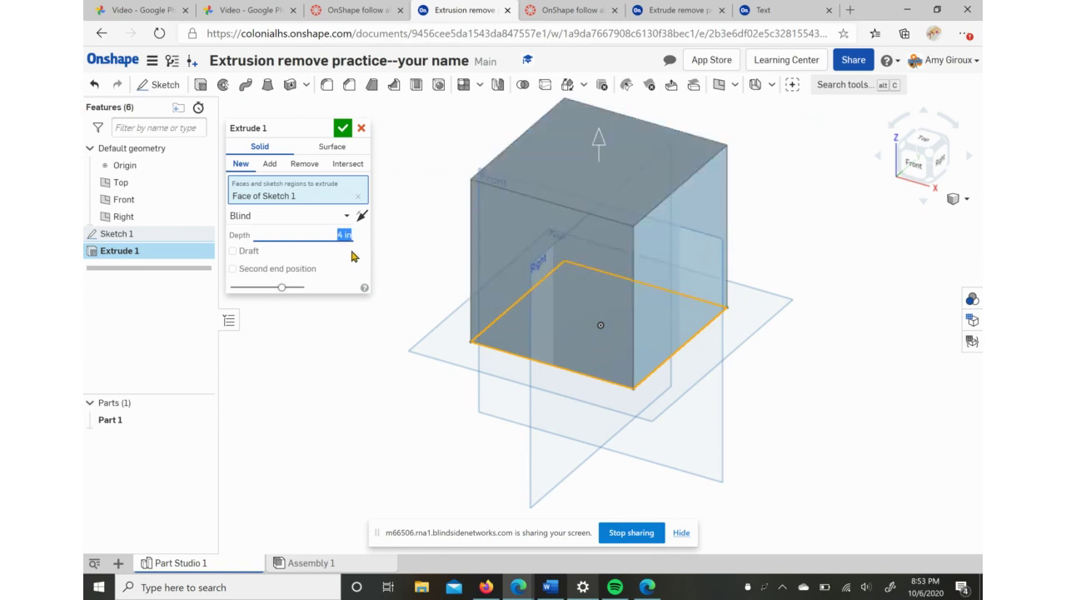
click(342, 129)
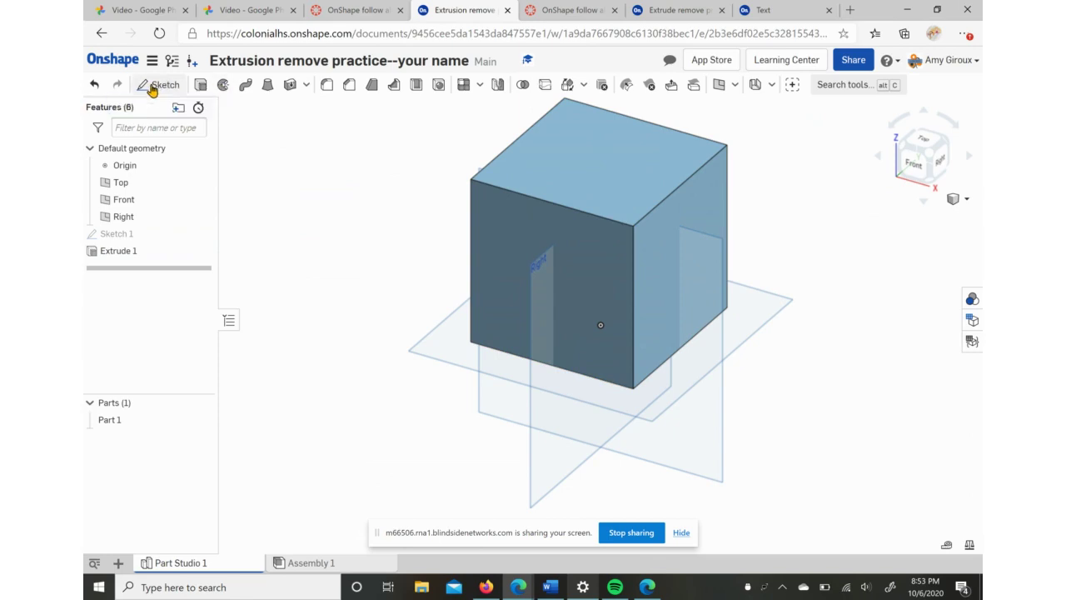
- Start a sketch on the cube's front face and place an inscribed polygon near the face's centre
click(152, 87)
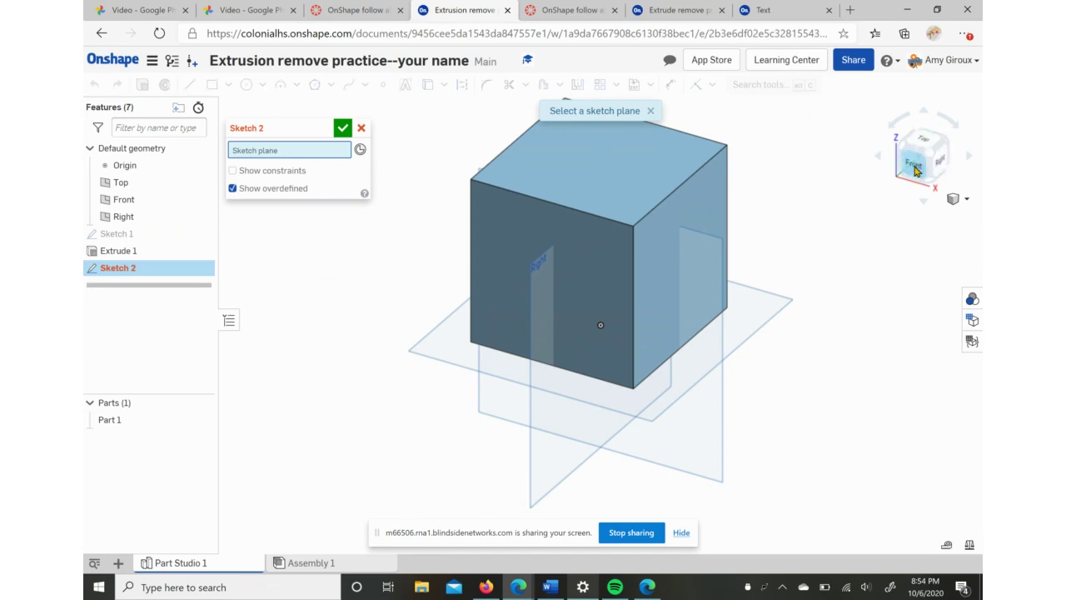
click(541, 238)
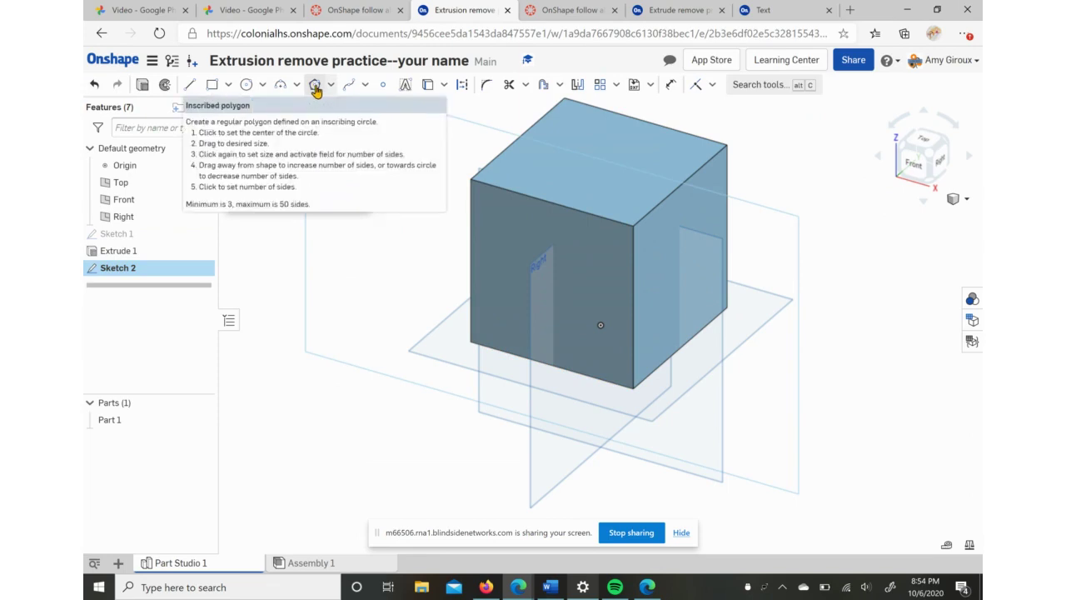
click(315, 87)
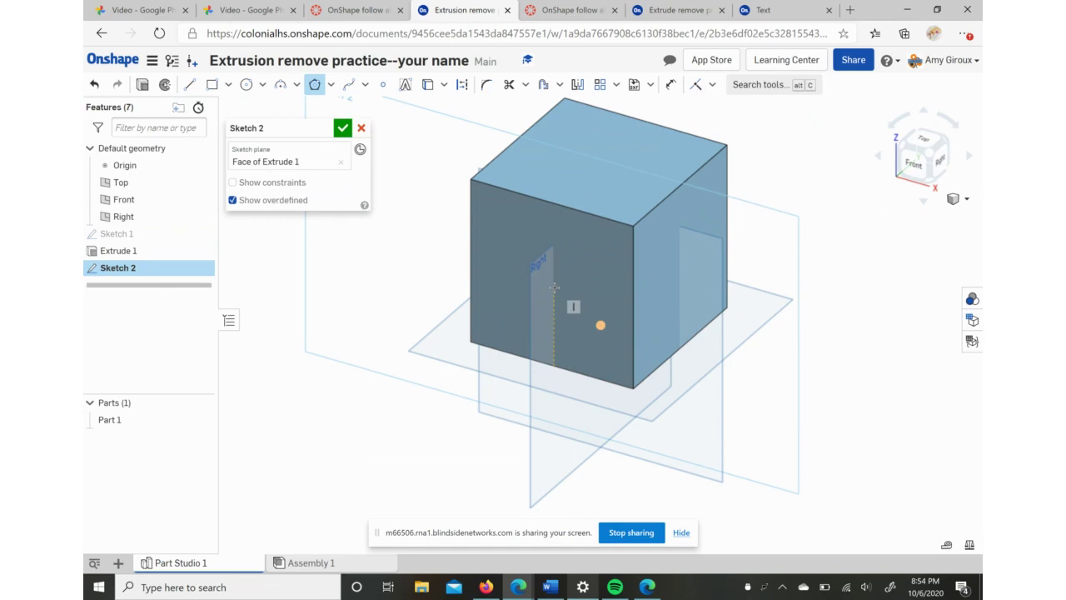
click(554, 285)
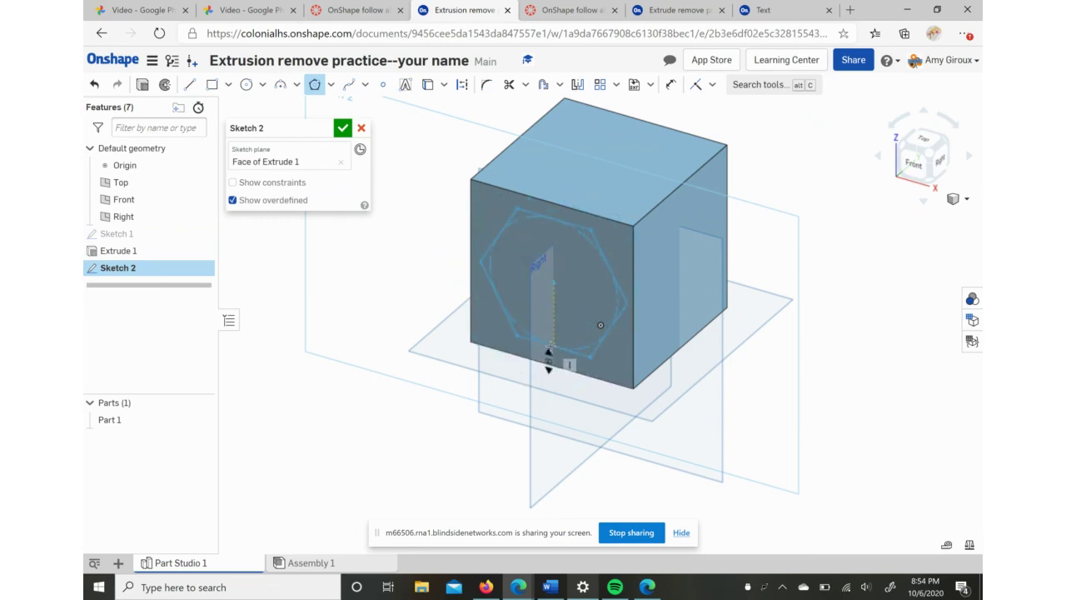
- Try different side counts for the polygon, set it to six sides, and finish the sketch
key(Down)
key(Down)
key(Down)
key(Up)
key(Up)
key(Up)
key(Up)
key(Up)
key(Up)
key(Up)
key(Up)
key(Up)
key(Up)
key(Up)
key(Down)
key(Down)
key(Down)
key(Down)
key(Down)
key(Down)
key(Down)
key(Down)
key(Down)
key(Down)
key(Up)
key(Up)
key(Up)
key(Up)
key(Up)
key(Up)
key(Up)
key(Up)
key(Down)
key(Down)
key(Down)
key(Down)
key(Down)
key(Down)
key(Down)
key(Down)
key(Down)
key(Down)
click(548, 341)
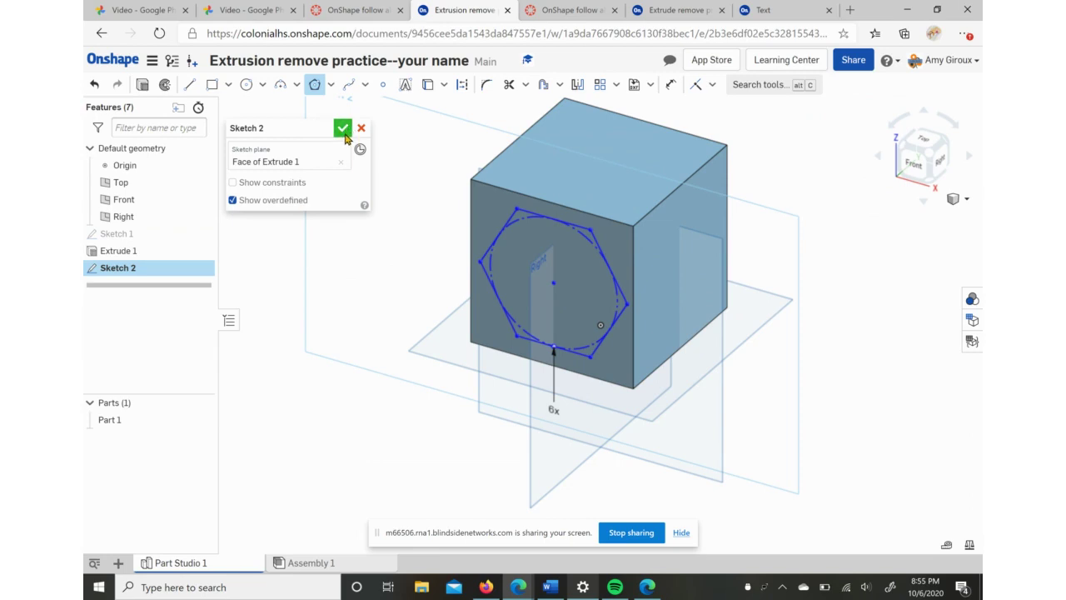
click(342, 129)
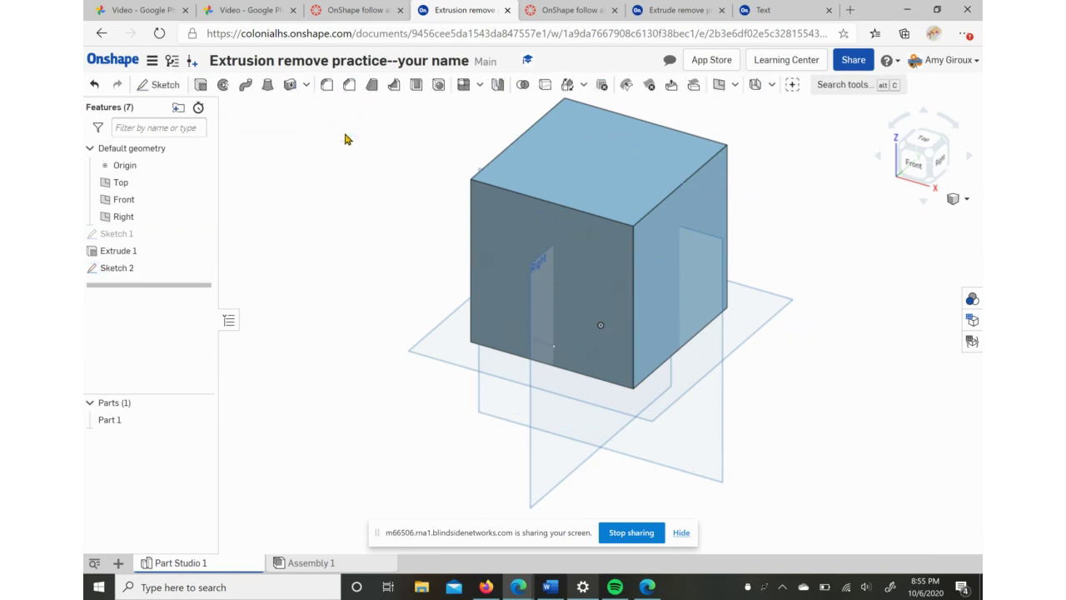
- Extrude the hexagon region on the cube's front face as a Remove cut with the Through all end type
click(202, 90)
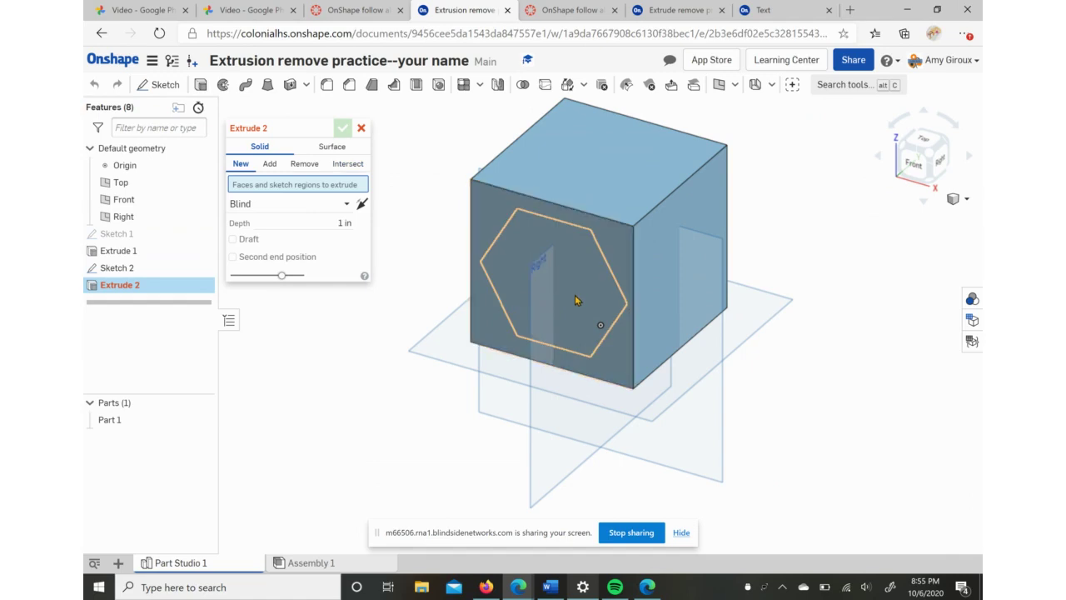
click(563, 293)
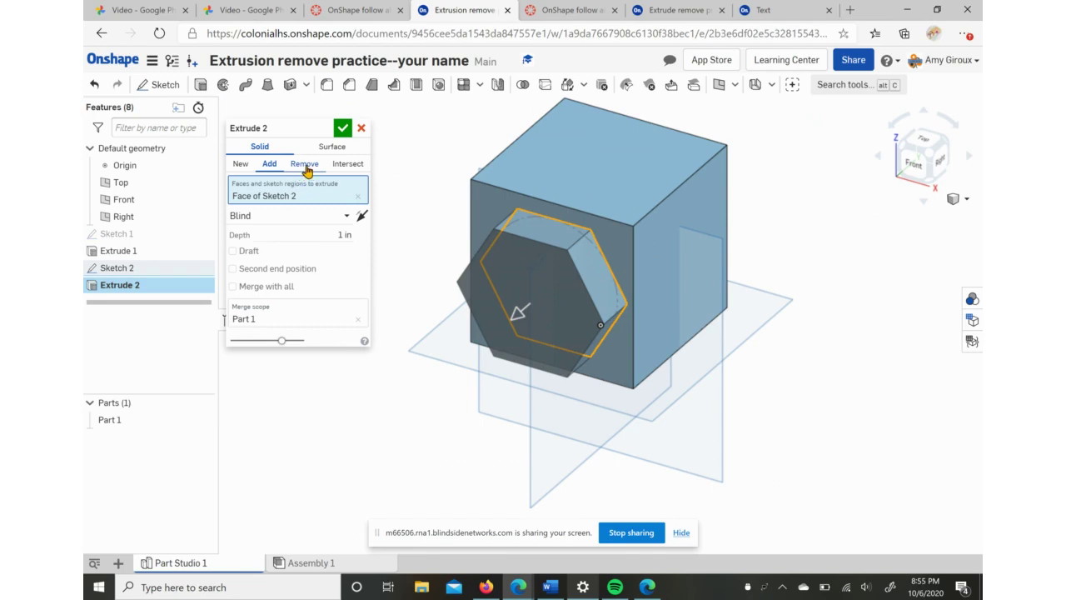
click(305, 166)
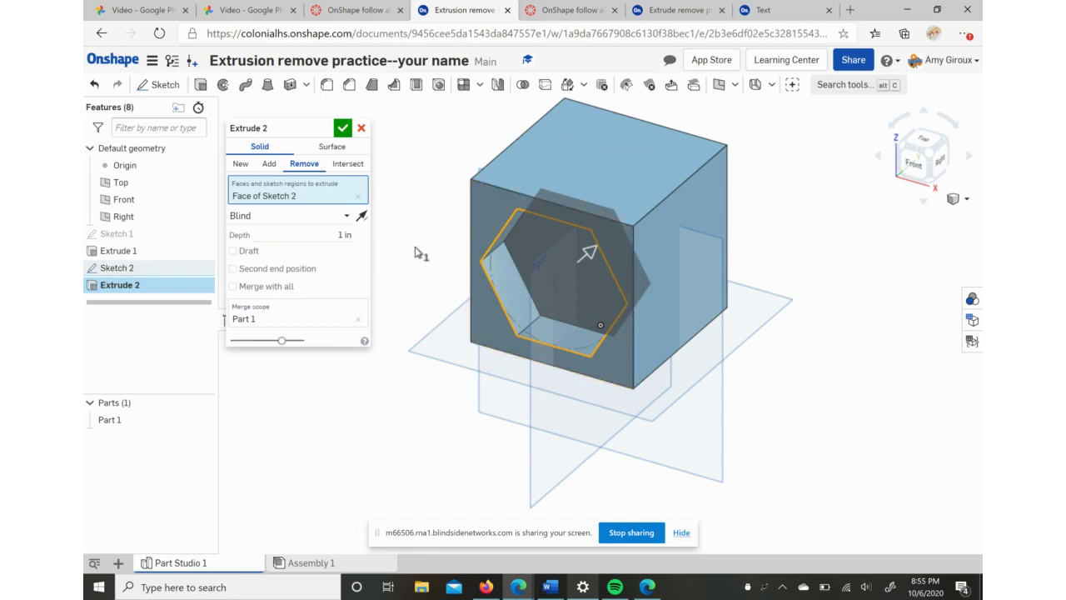
click(321, 215)
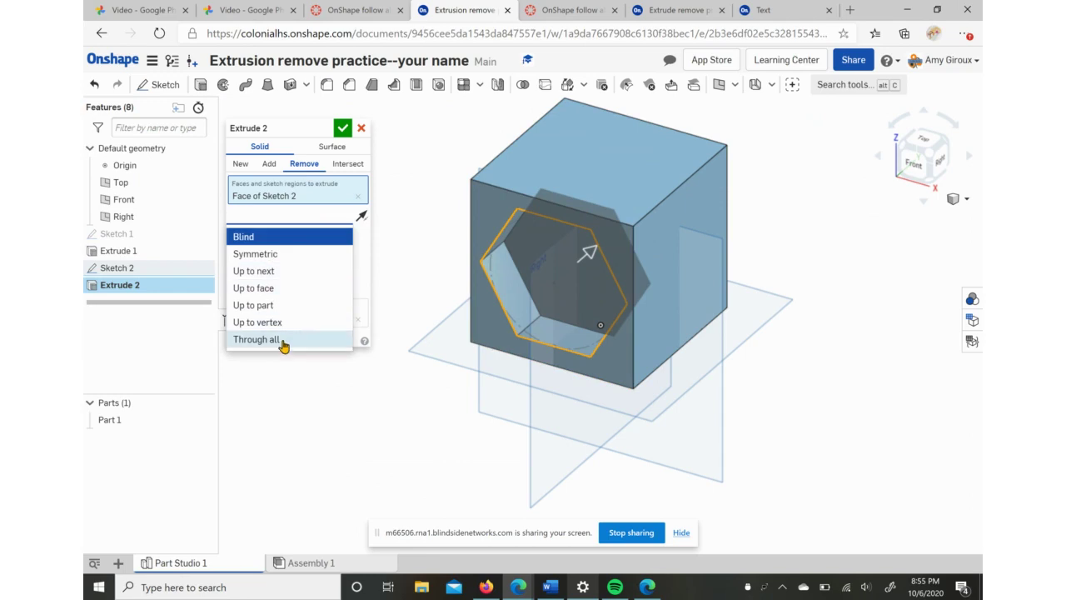
click(256, 339)
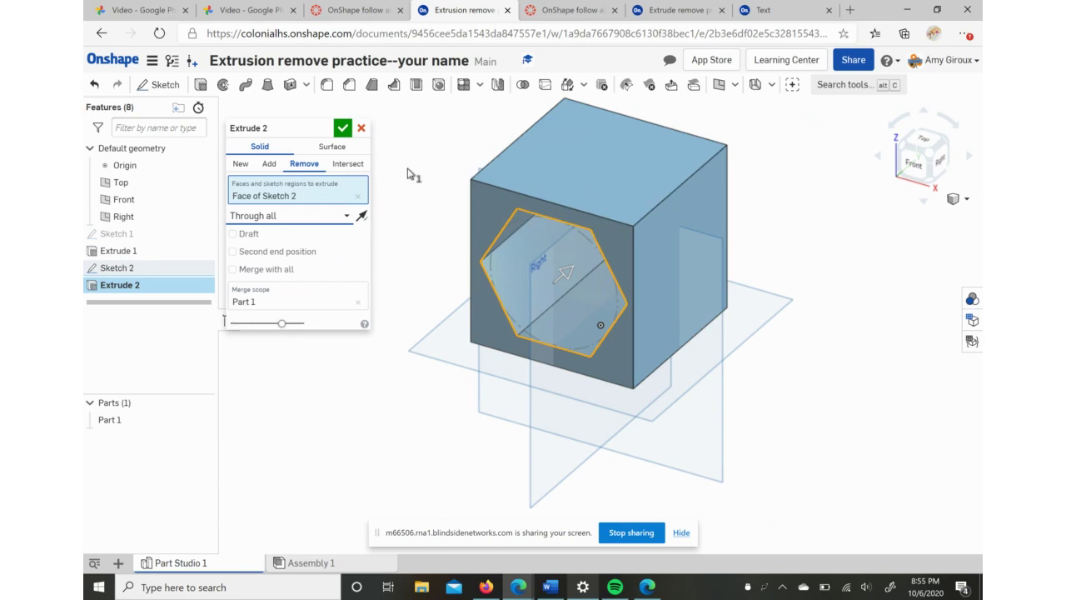
click(342, 129)
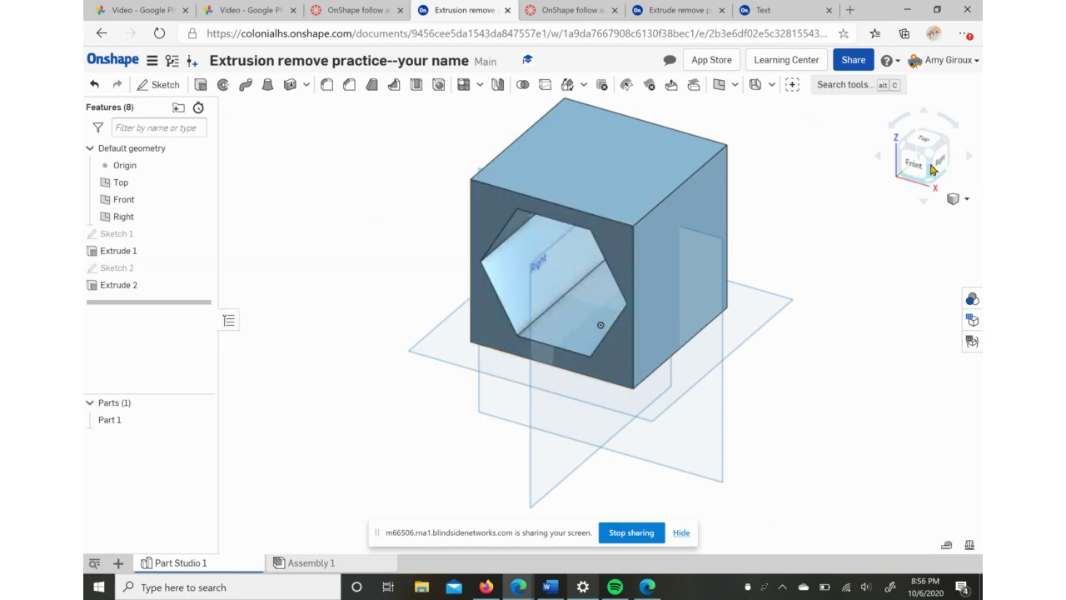
- Sketch a small circle near the centre of the cube's right face and finish the sketch
mouse_move(931, 165)
mouse_down()
mouse_move(919, 142)
mouse_move(941, 164)
mouse_move(925, 163)
mouse_move(943, 161)
mouse_move(930, 158)
mouse_up()
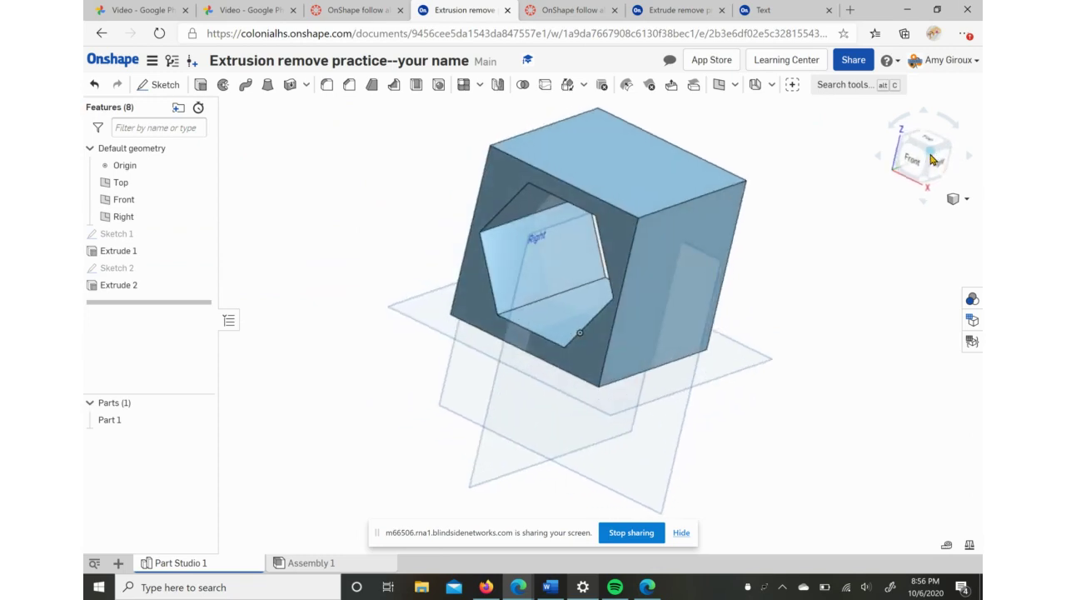
click(931, 159)
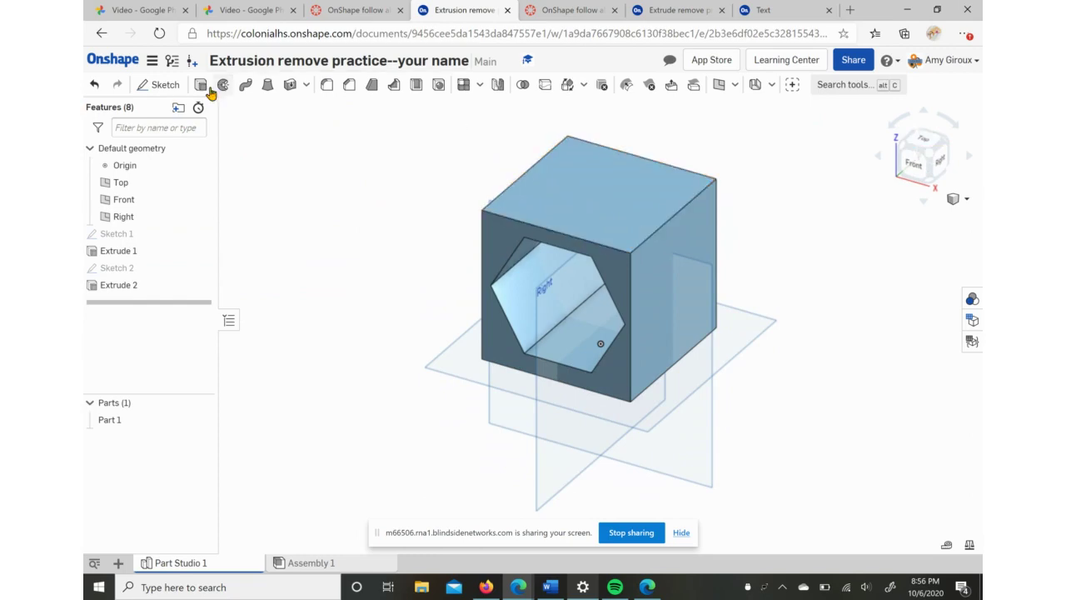
click(166, 86)
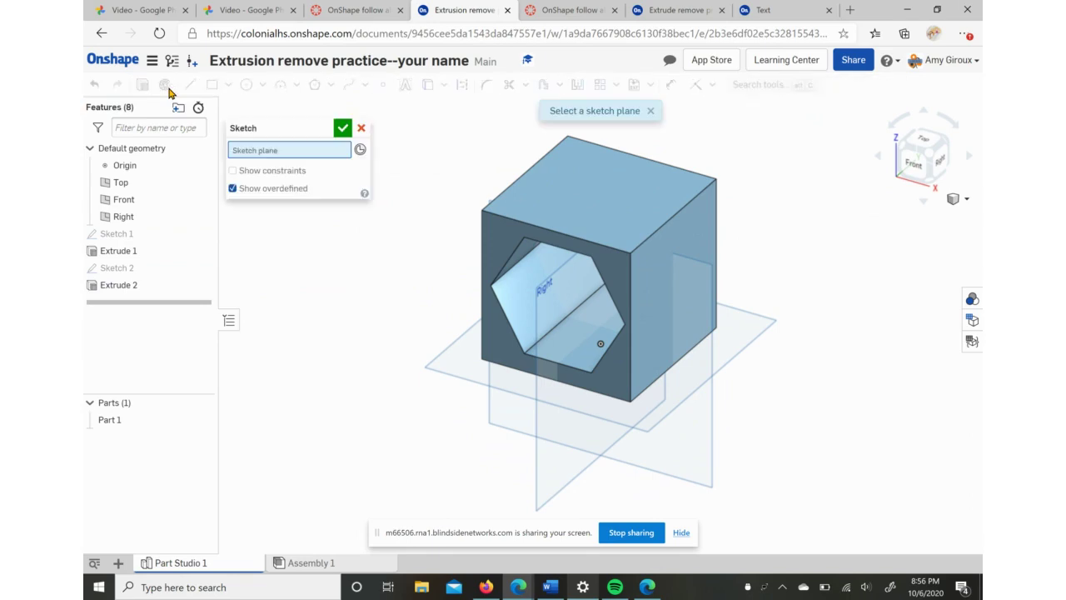
click(674, 243)
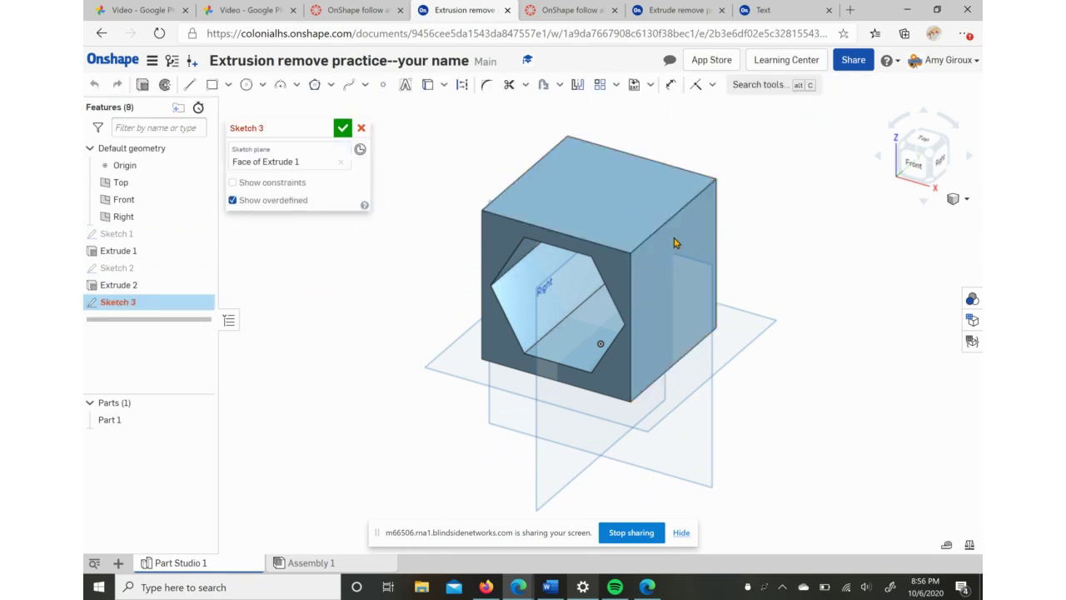
click(248, 89)
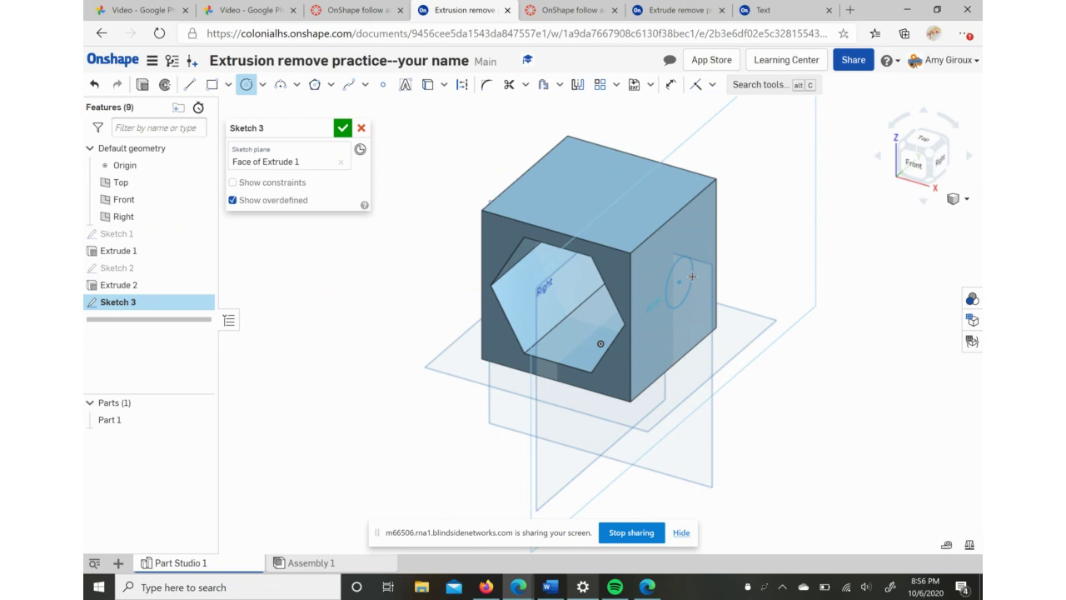
click(695, 276)
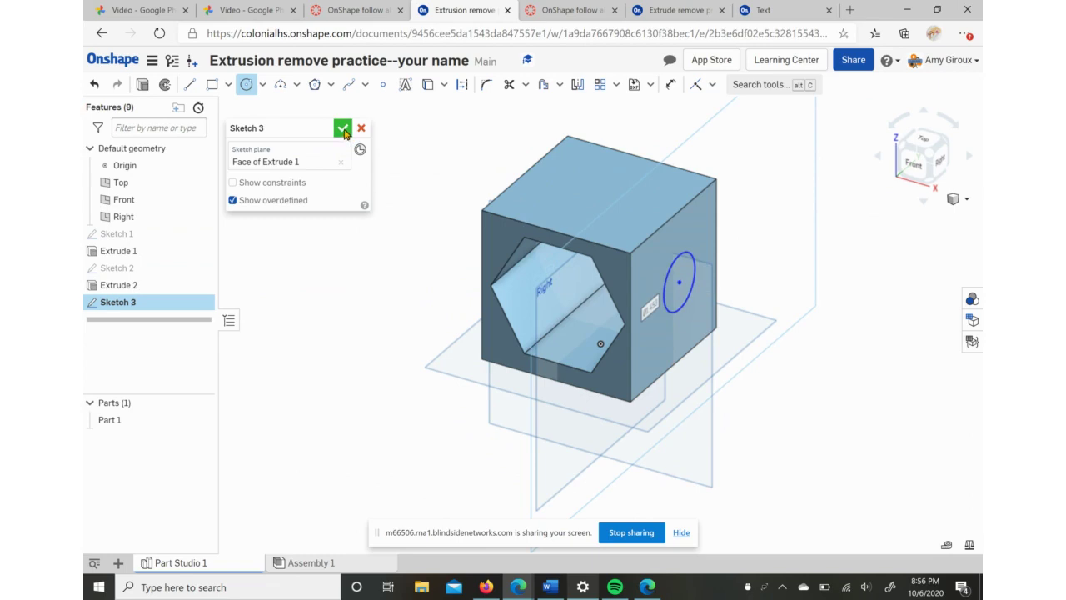
click(342, 128)
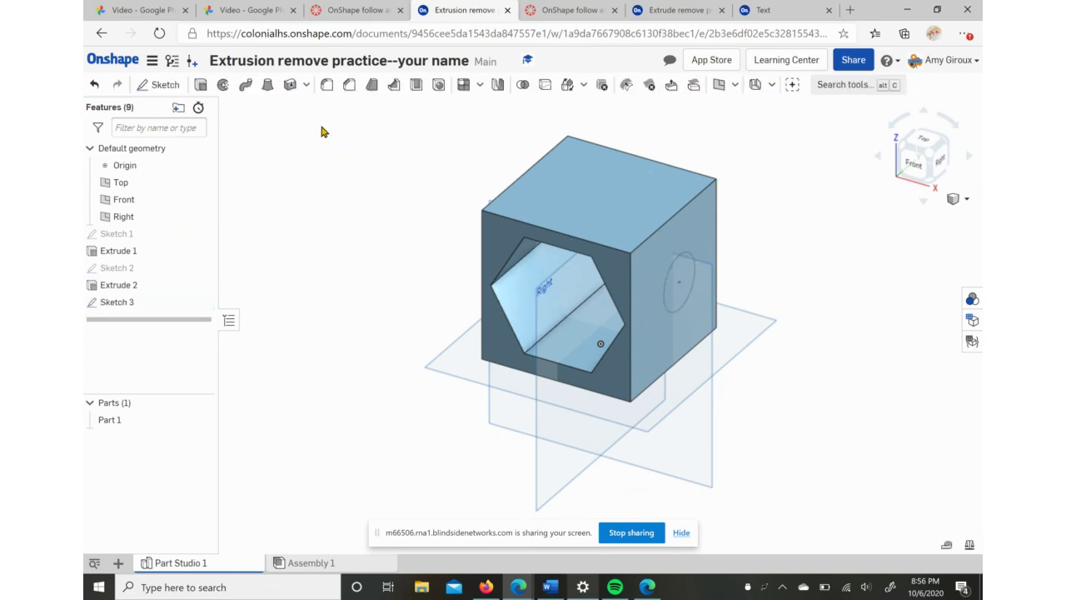
- Extrude the circle on the right face as a Remove cut with the Up to next end type
click(201, 85)
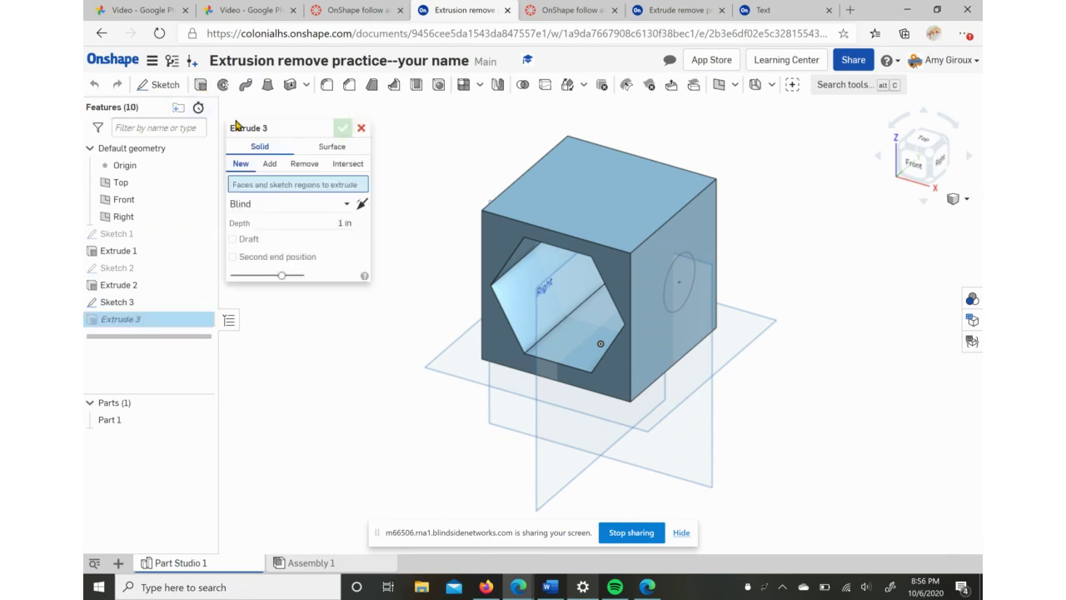
click(682, 275)
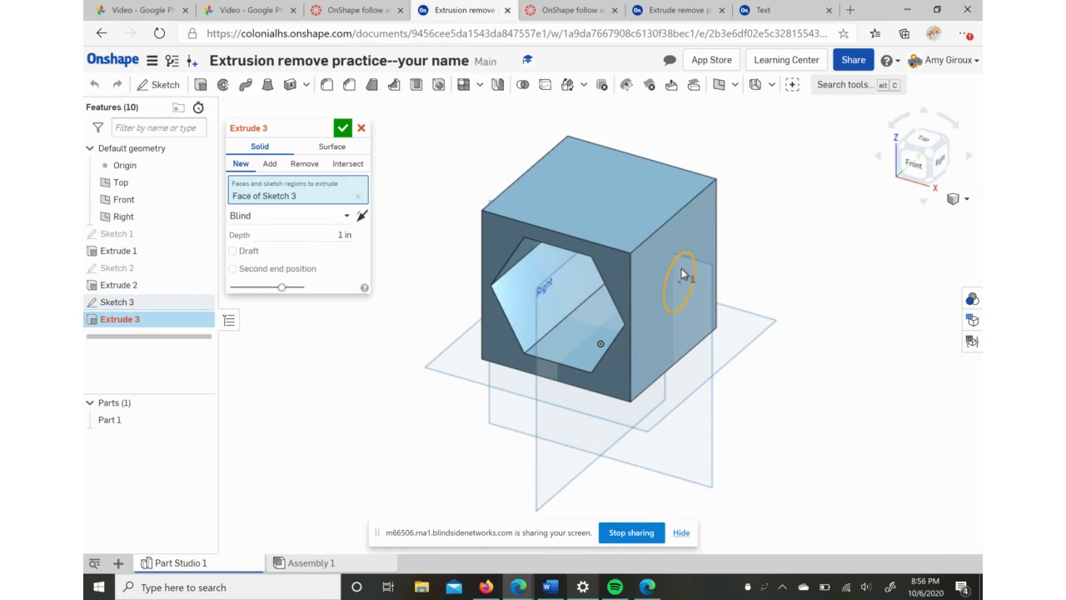
click(269, 163)
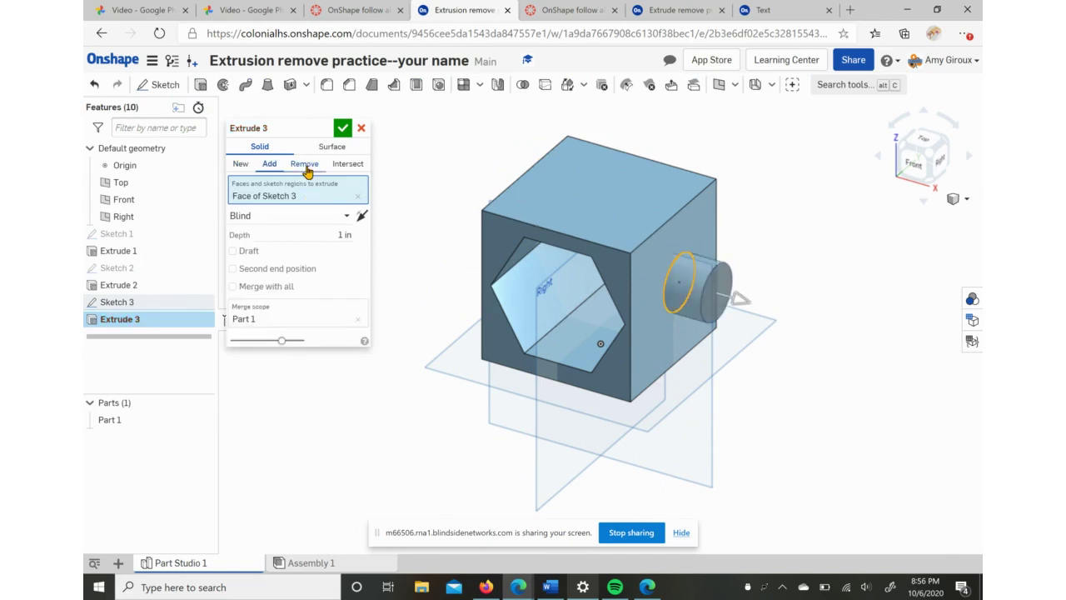
click(305, 166)
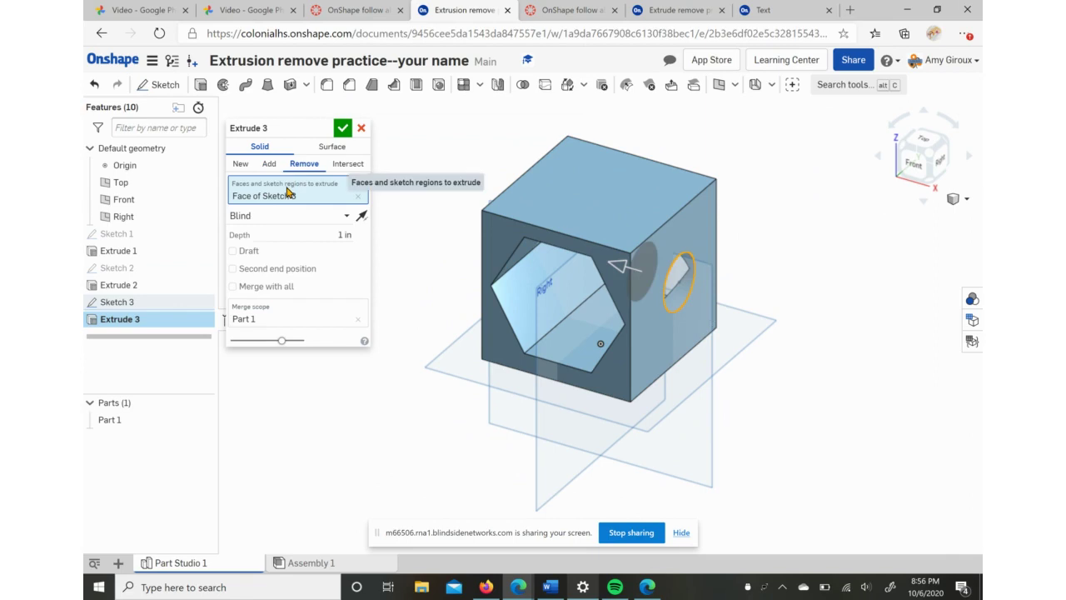
click(339, 218)
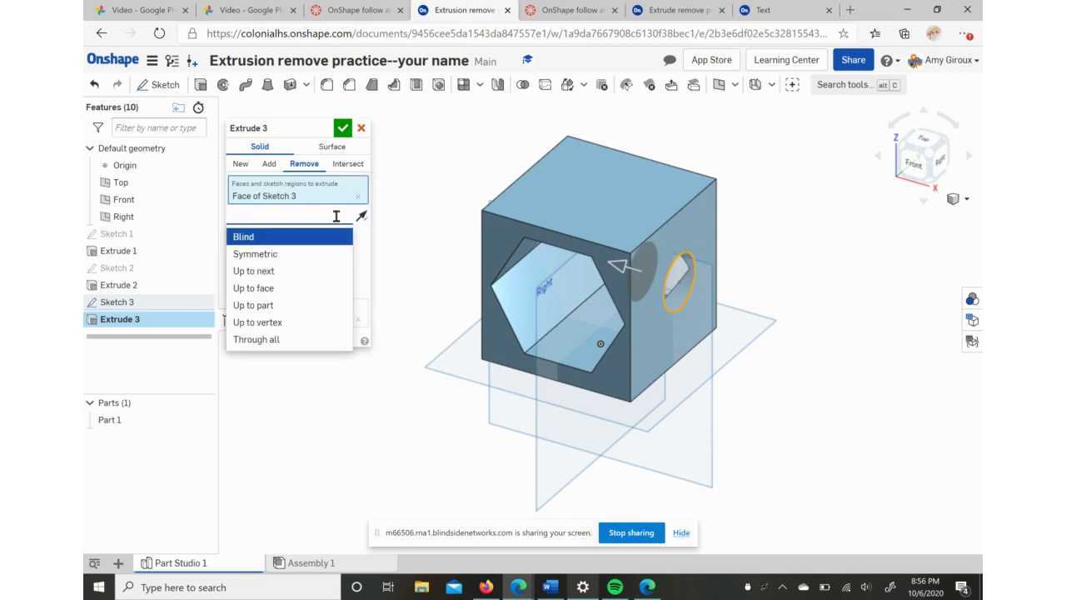
click(258, 276)
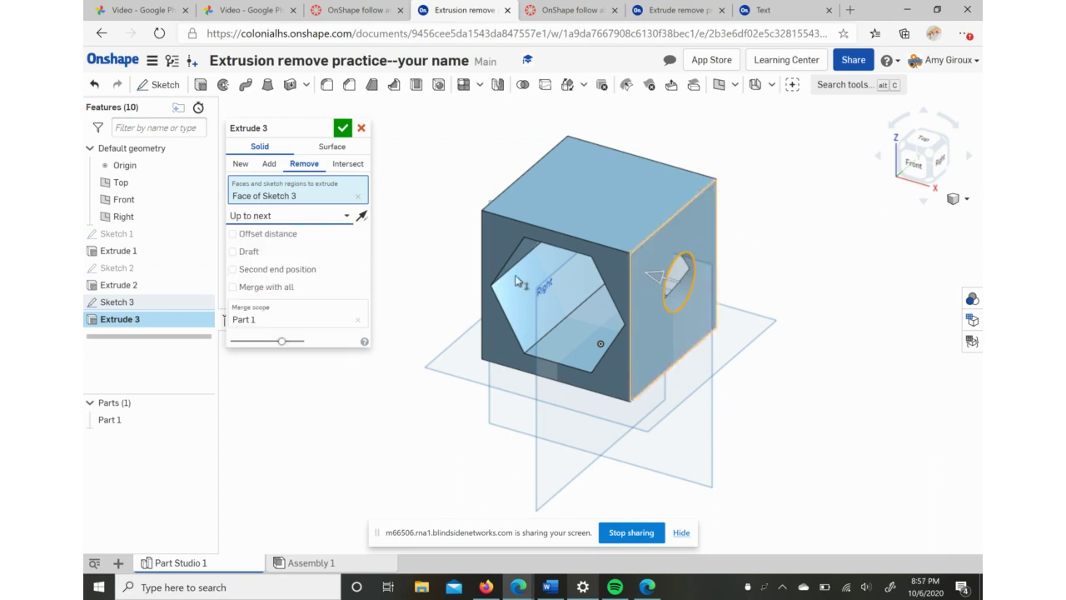
click(343, 129)
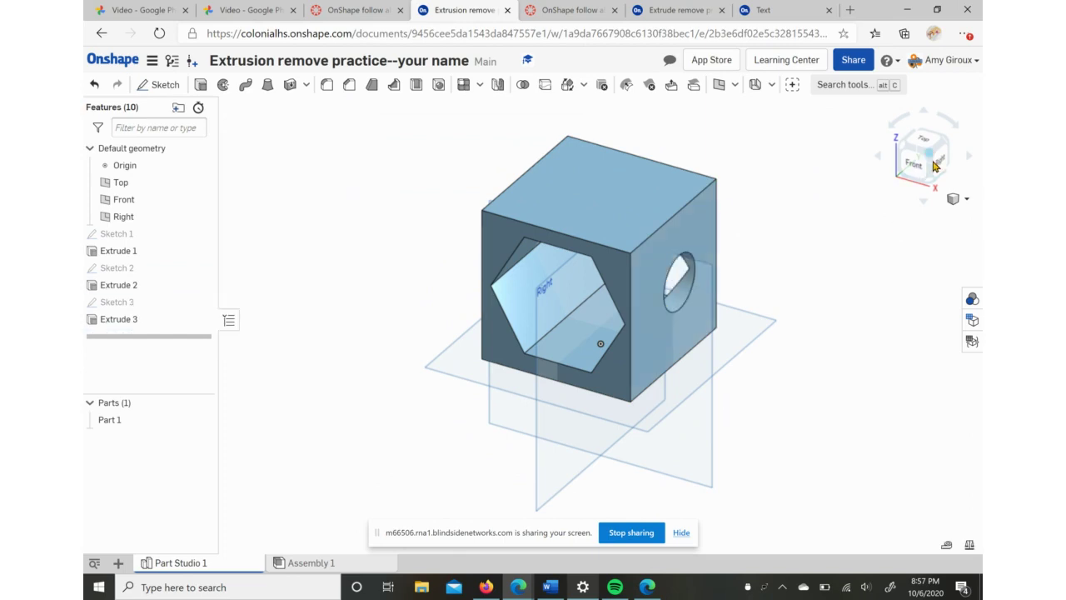
- Sketch the text "name" across the cube's top face and finish the sketch
mouse_move(932, 166)
mouse_down()
mouse_move(885, 157)
mouse_move(979, 150)
mouse_move(969, 138)
mouse_move(980, 138)
mouse_move(887, 146)
mouse_move(931, 152)
mouse_up()
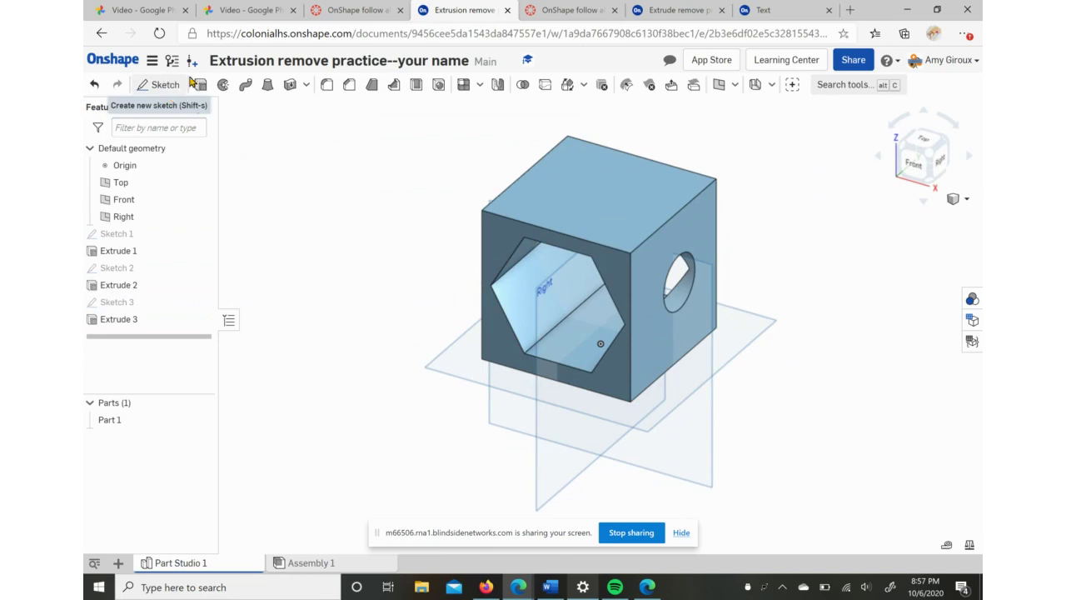
click(151, 90)
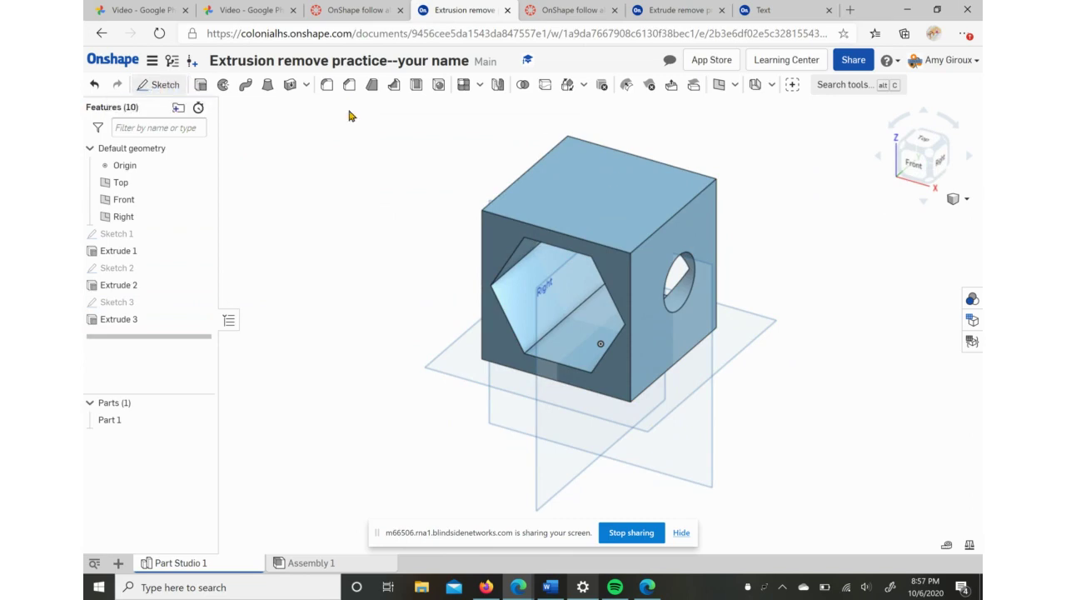
click(586, 189)
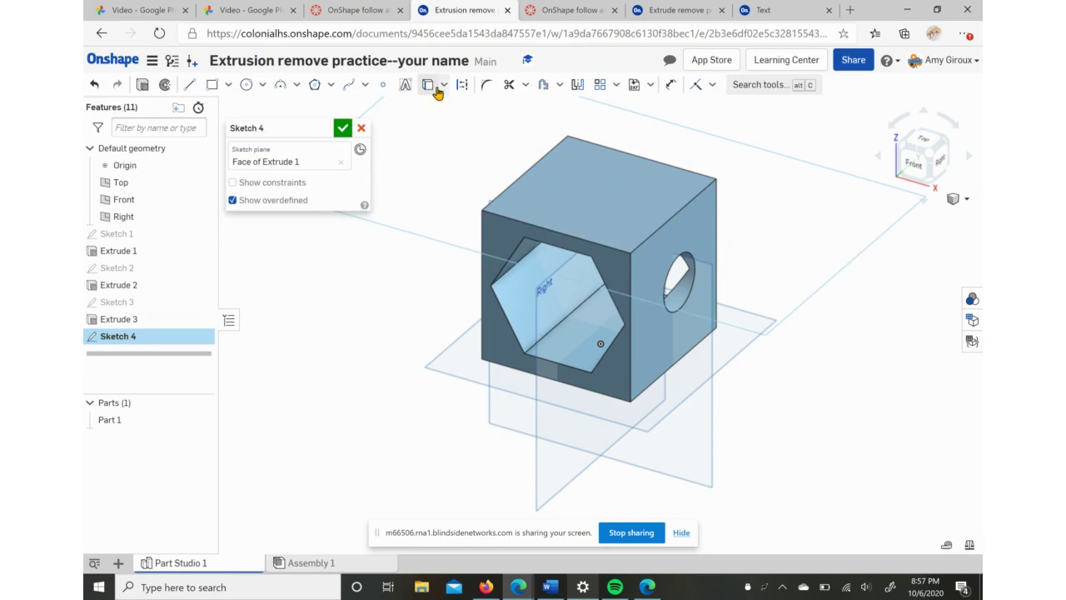
click(405, 84)
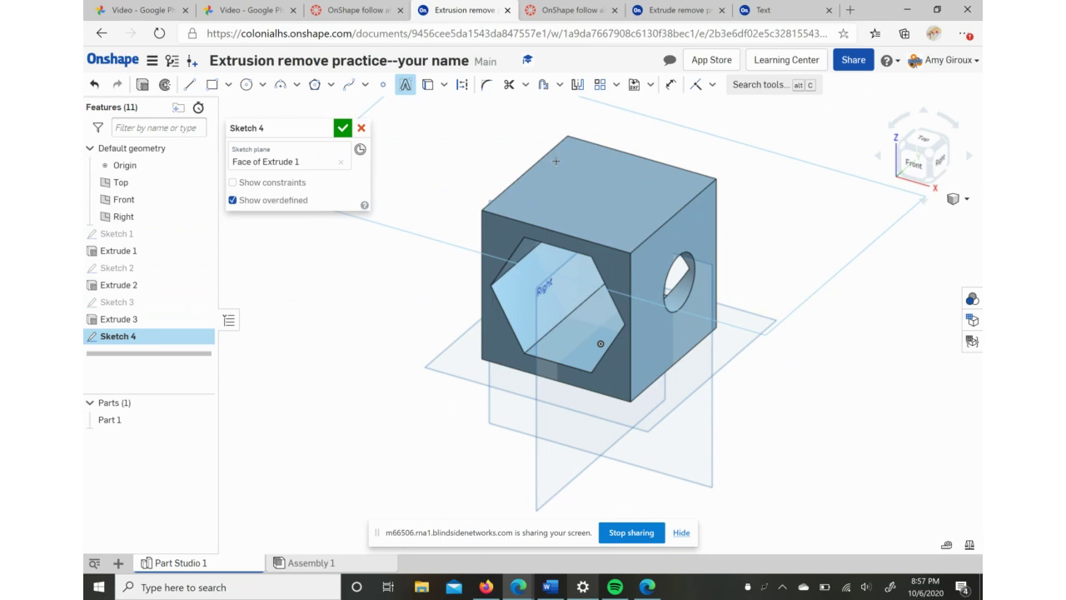
click(555, 161)
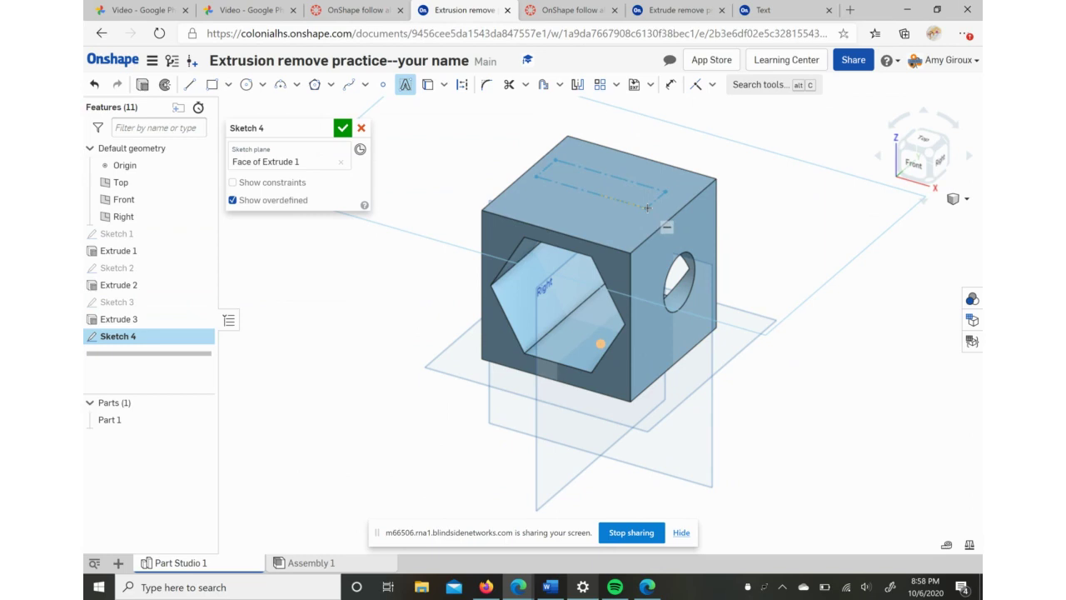
click(663, 194)
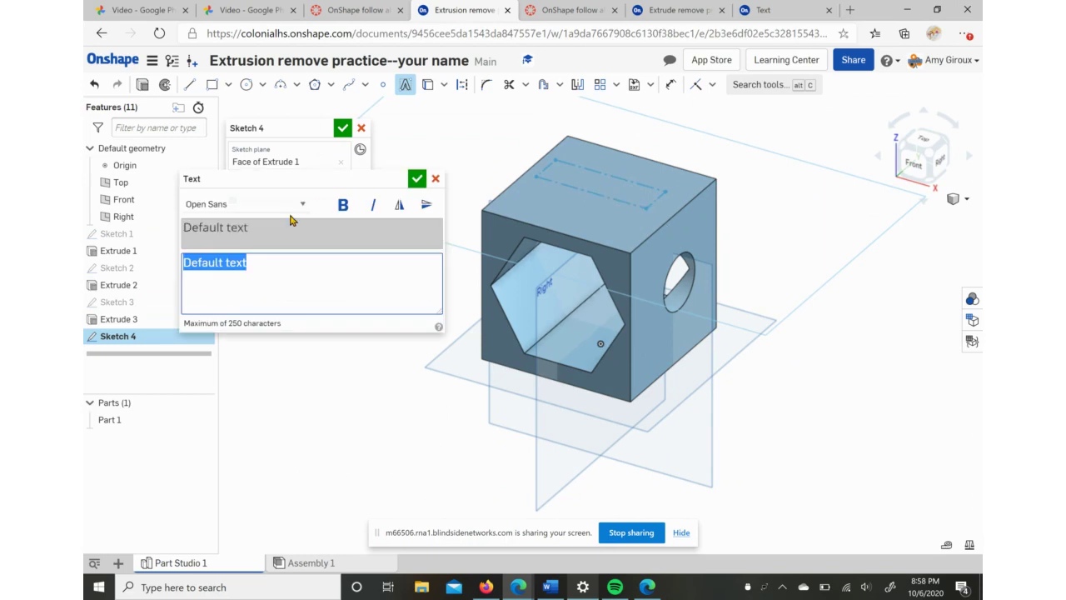
text(name)
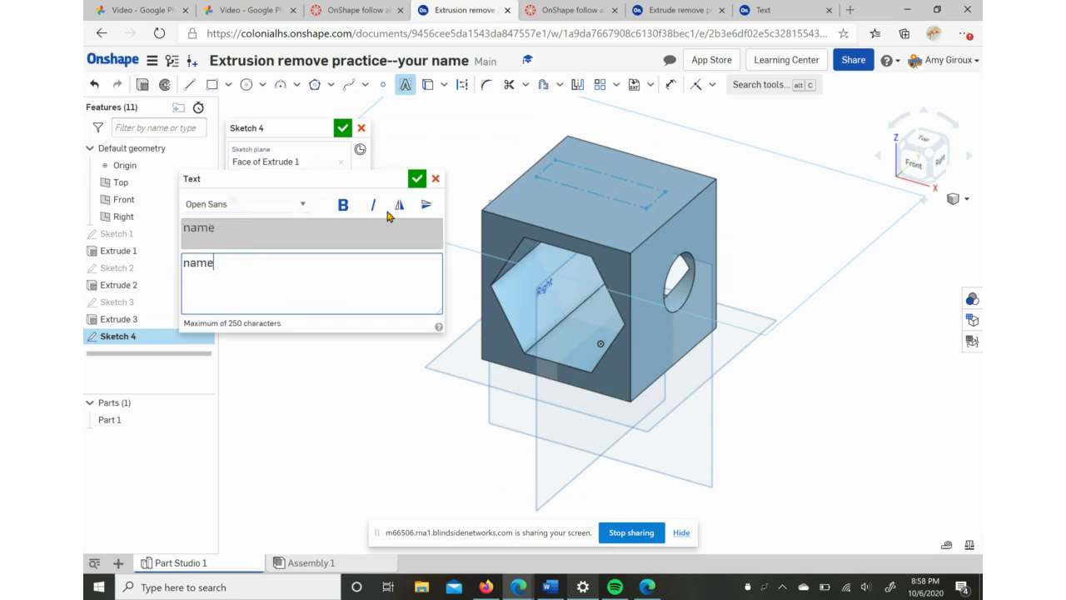
click(417, 179)
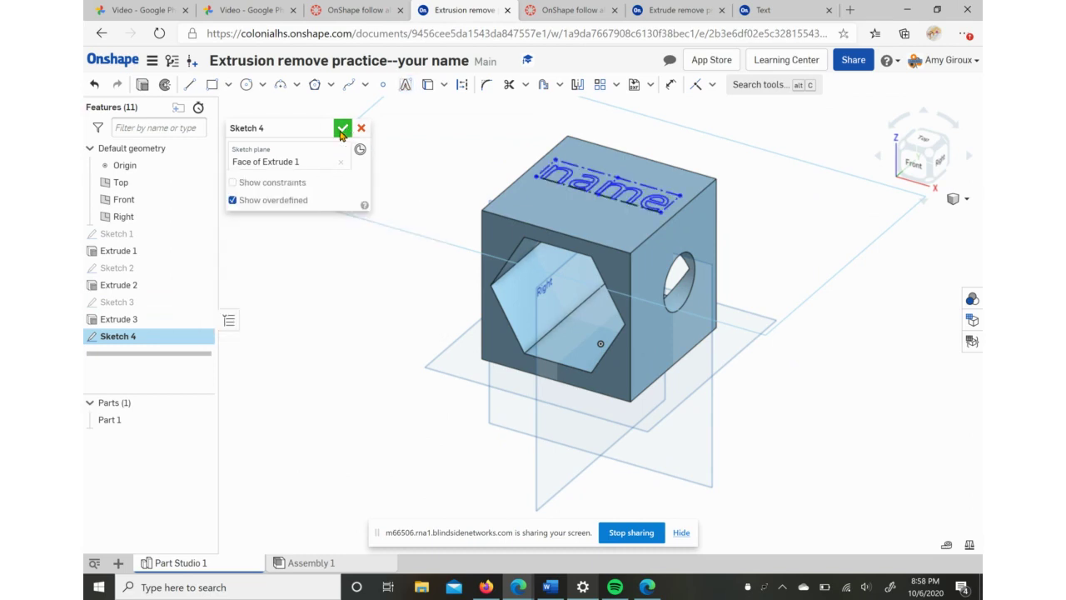
click(341, 130)
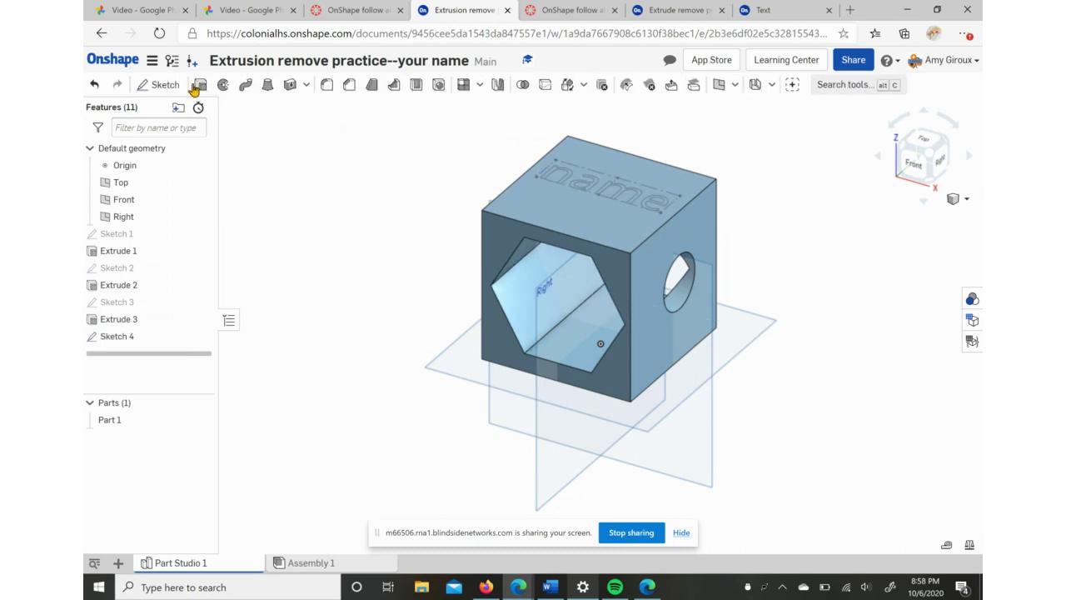
- Extrude the text on the top face as a Remove cut with a blind depth of 0.5 in
click(205, 87)
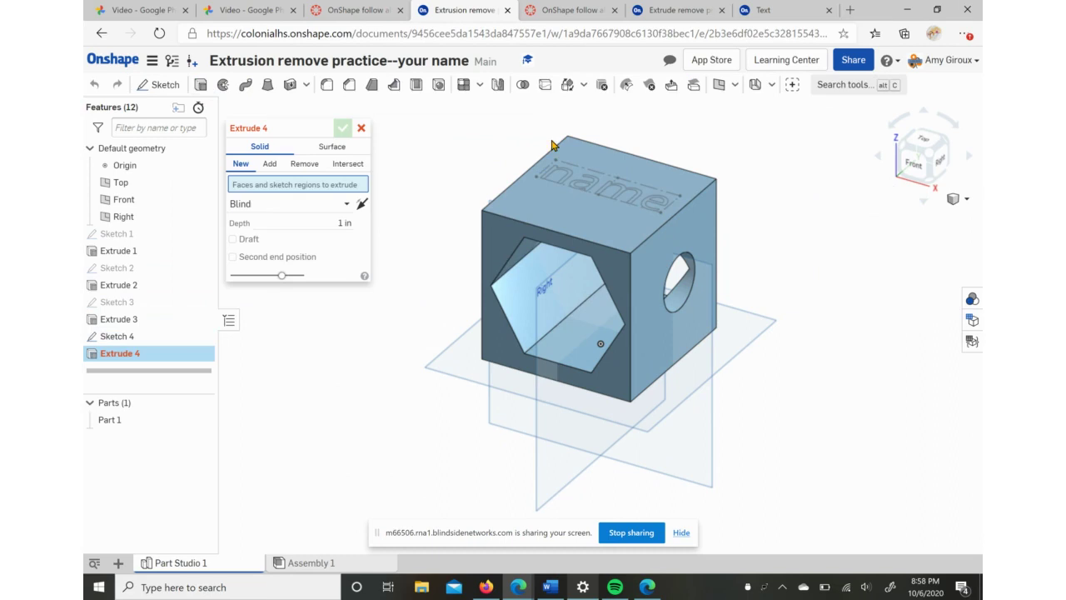
click(590, 188)
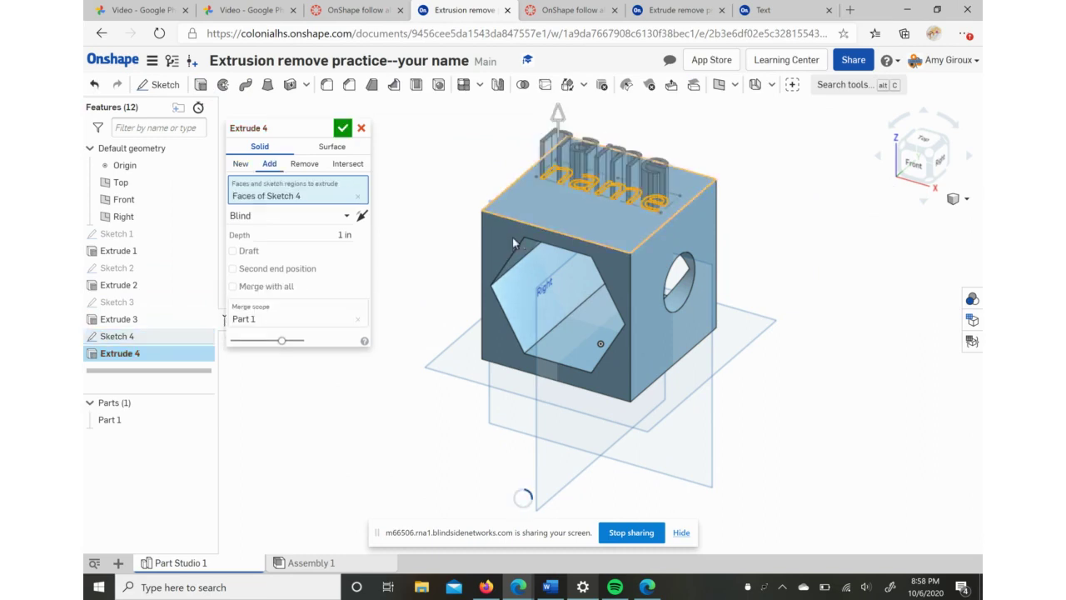
click(306, 165)
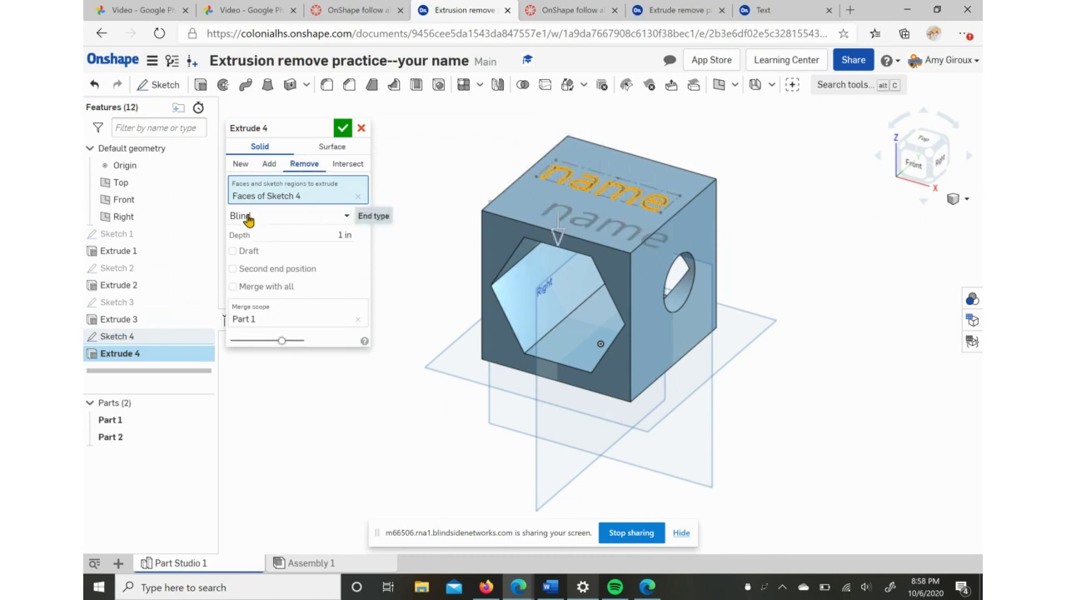
click(333, 237)
text(0.5)
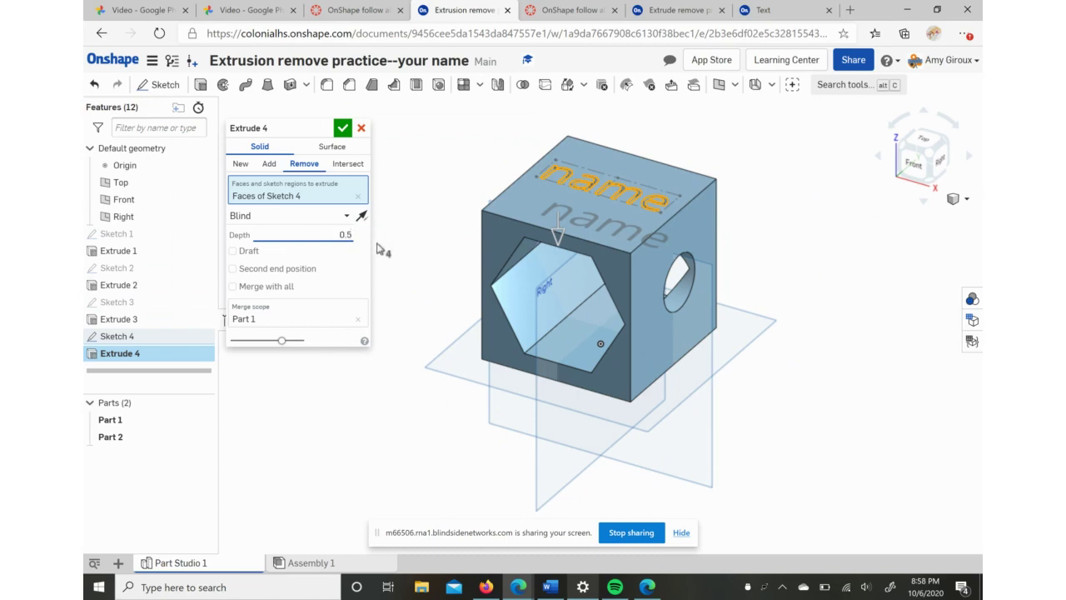
key(Return)
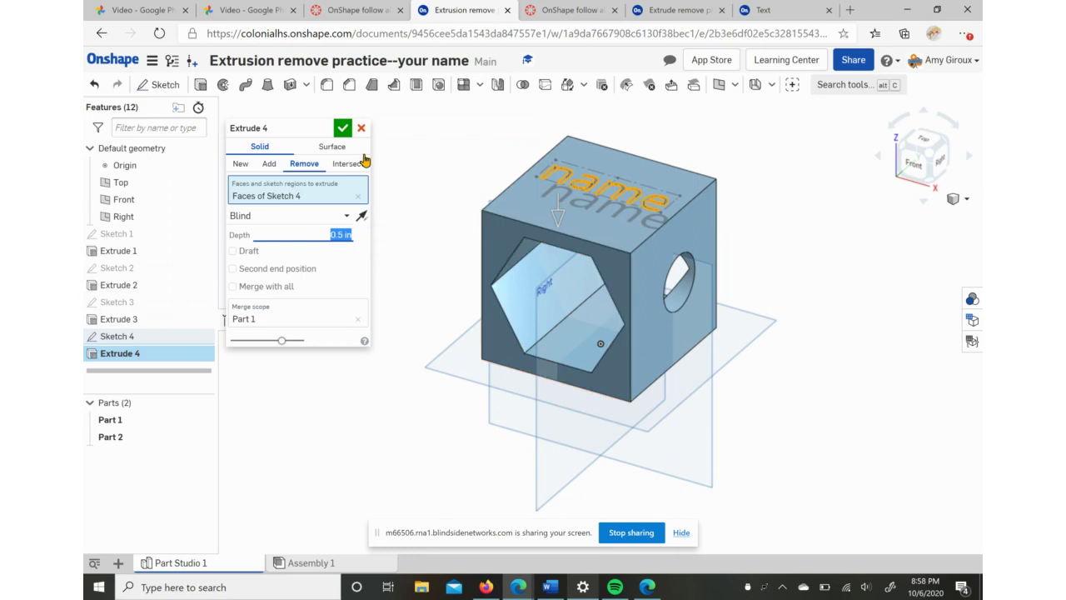
click(342, 129)
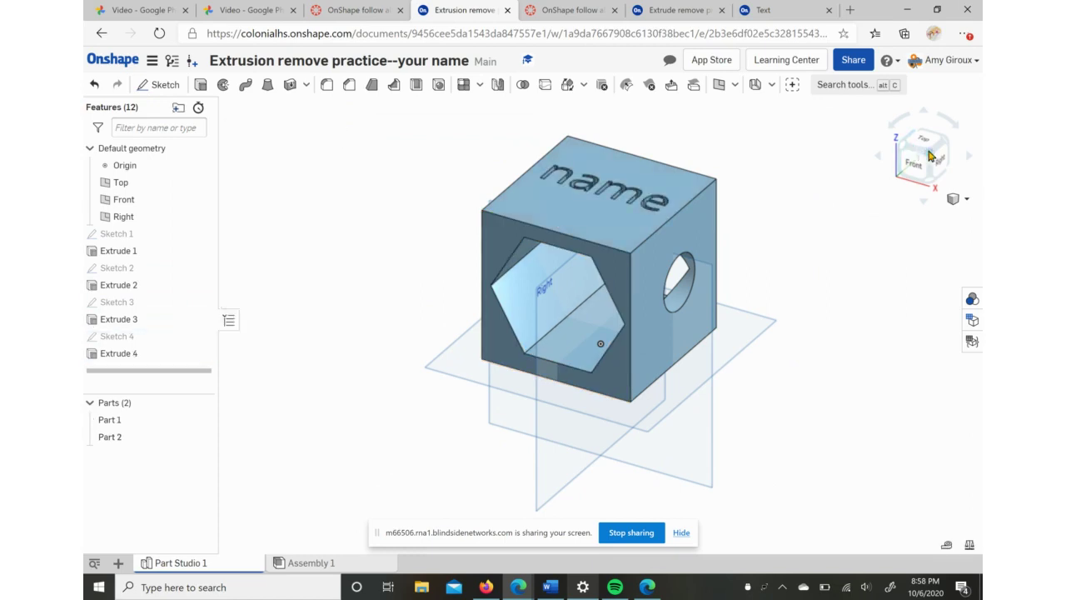
- Inspect the cube from several angles, return it to the isometric view and capture a rectangular screen snip of the modelling workspace
drag(919, 156, 958, 122)
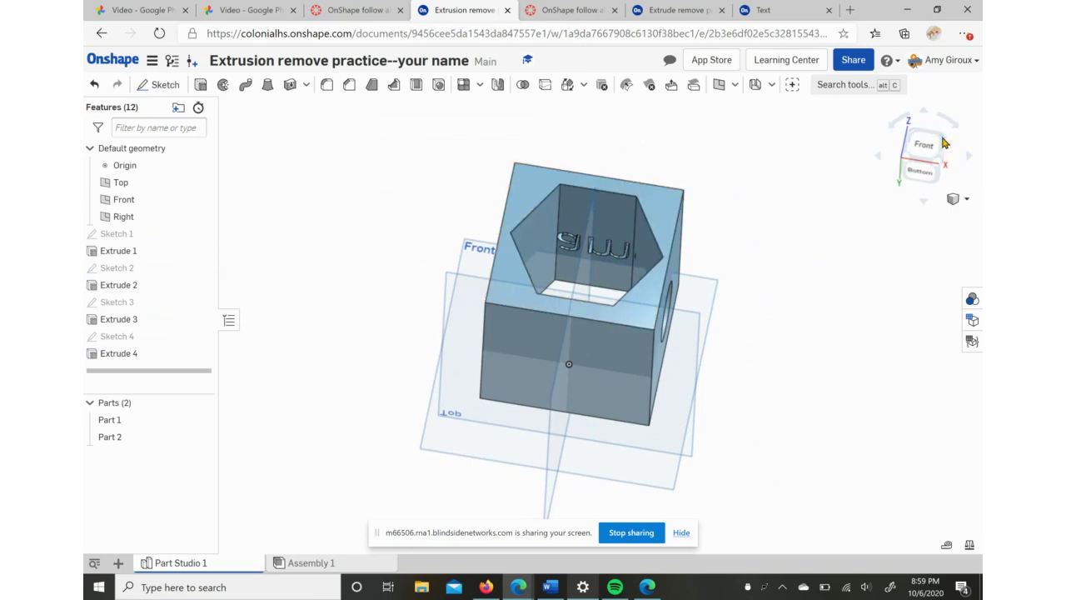
drag(944, 143, 922, 200)
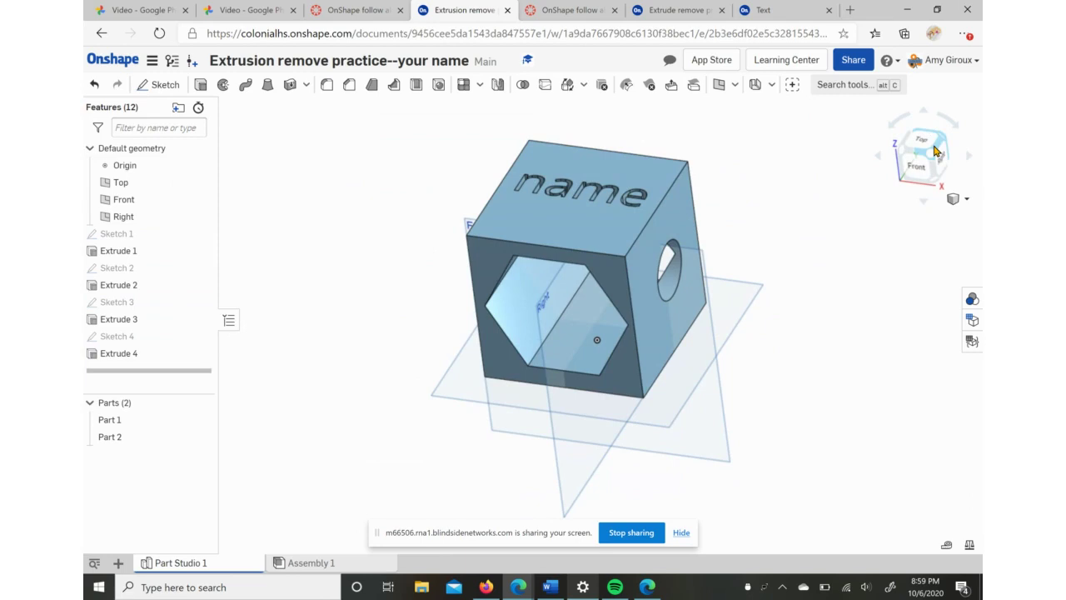
click(934, 155)
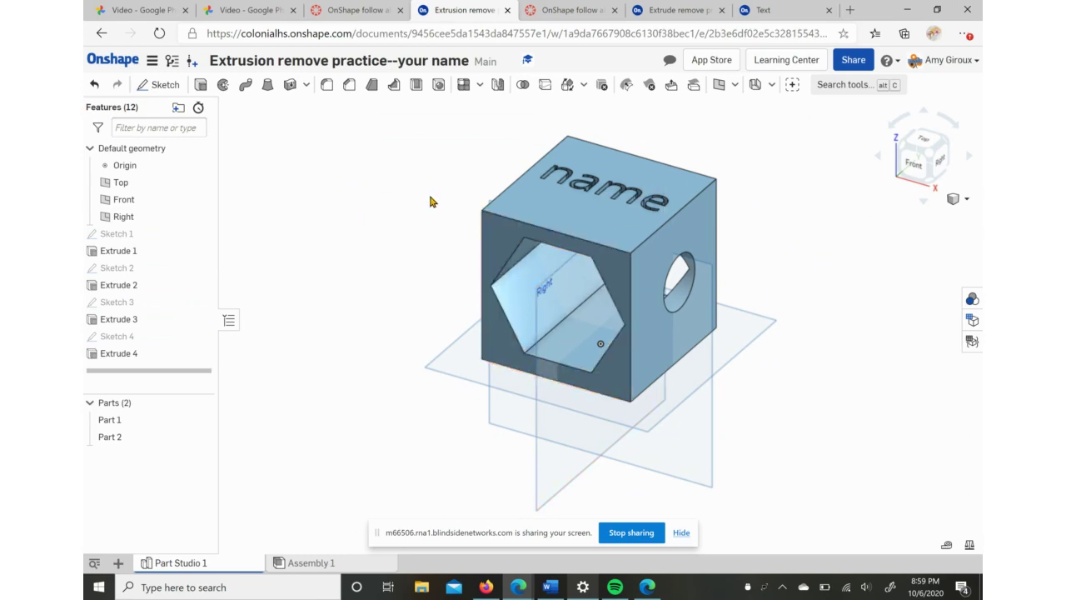
key(super+shift+s)
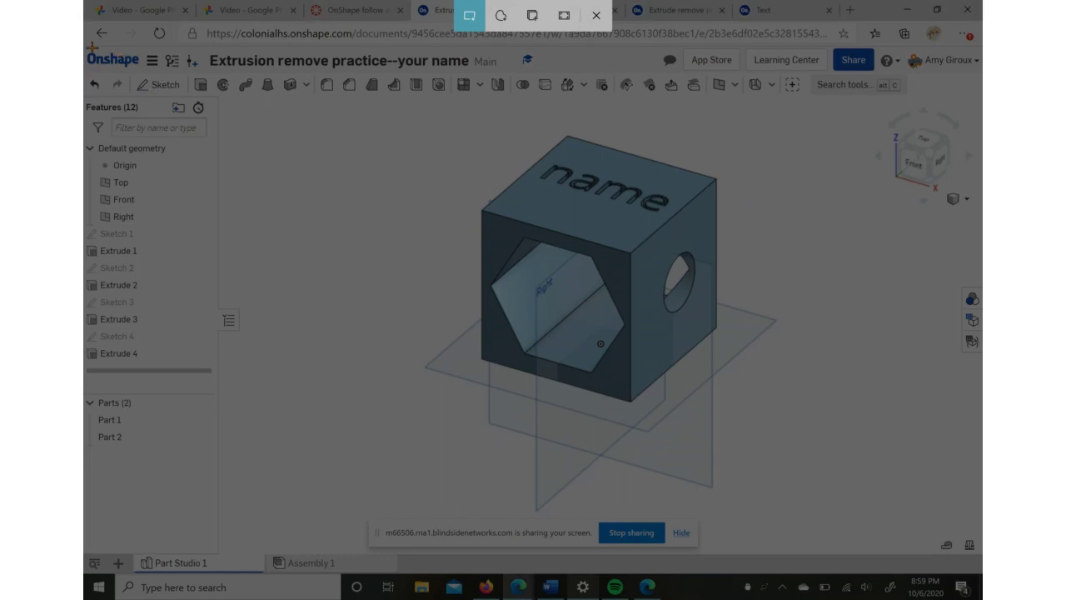
mouse_move(92, 47)
mouse_down()
mouse_move(558, 296)
mouse_move(949, 477)
mouse_move(980, 512)
mouse_move(980, 541)
mouse_up()
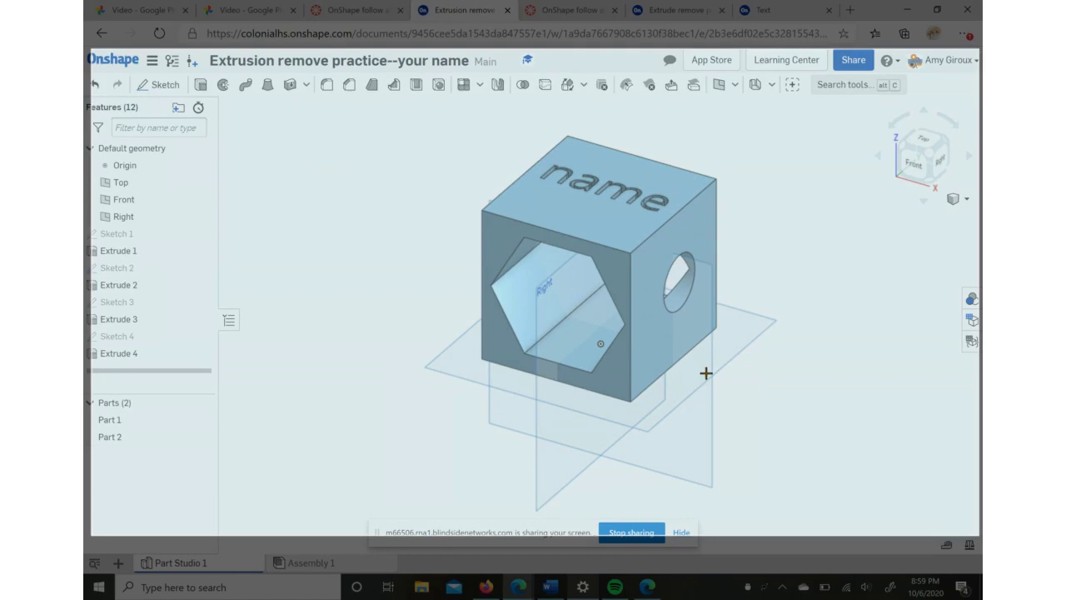
key(Escape)
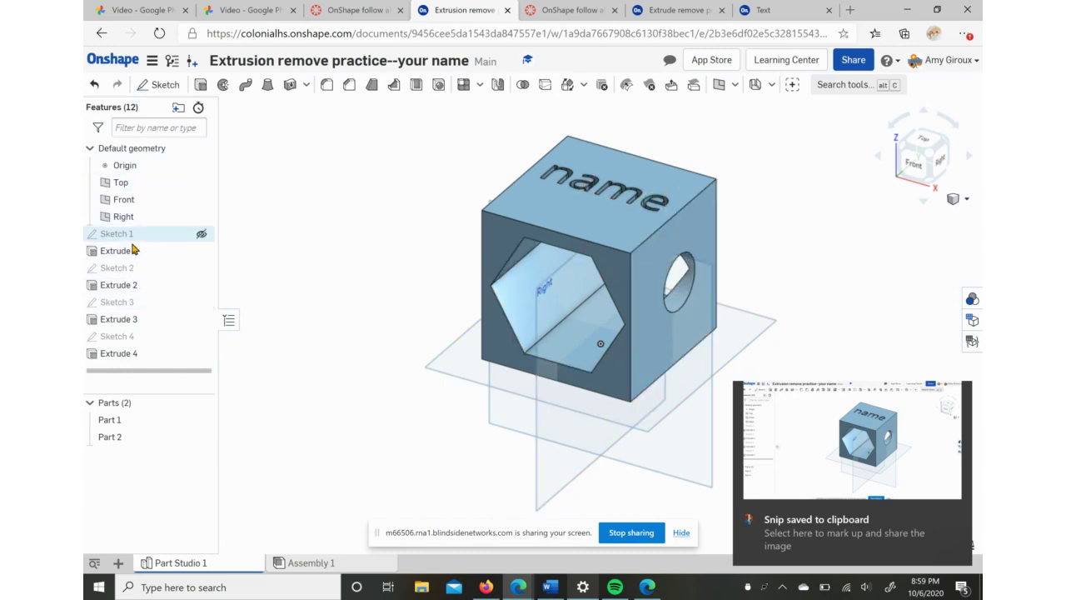
click(118, 253)
click(116, 285)
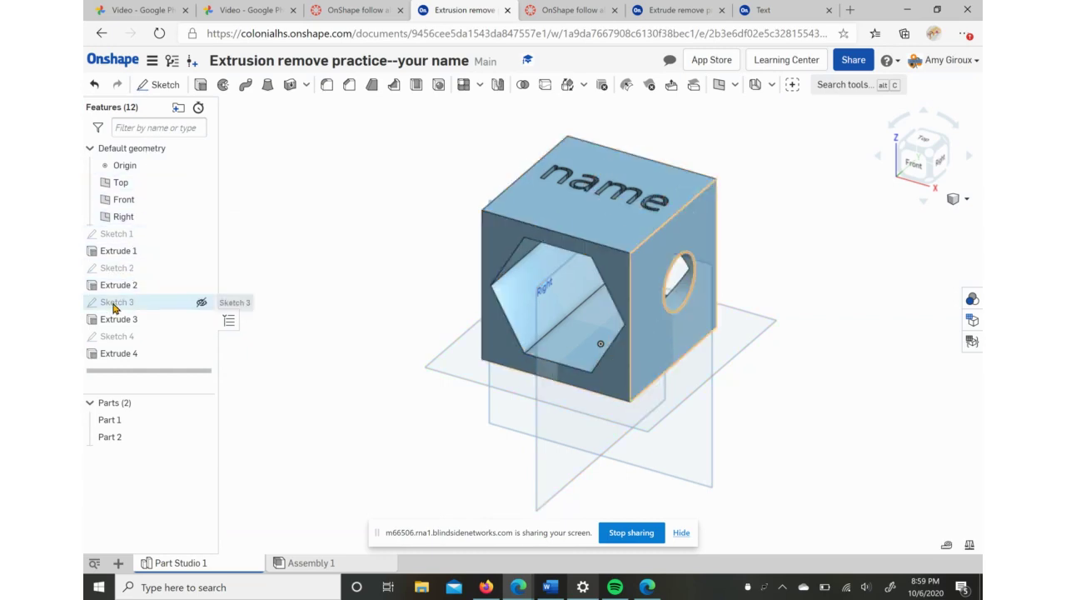
click(297, 208)
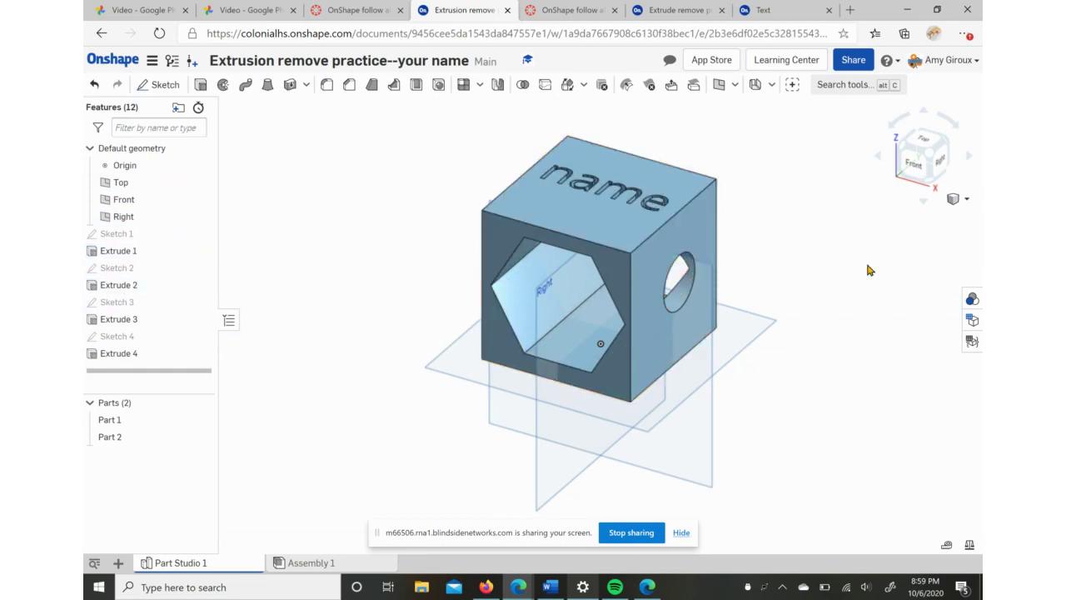
click(546, 228)
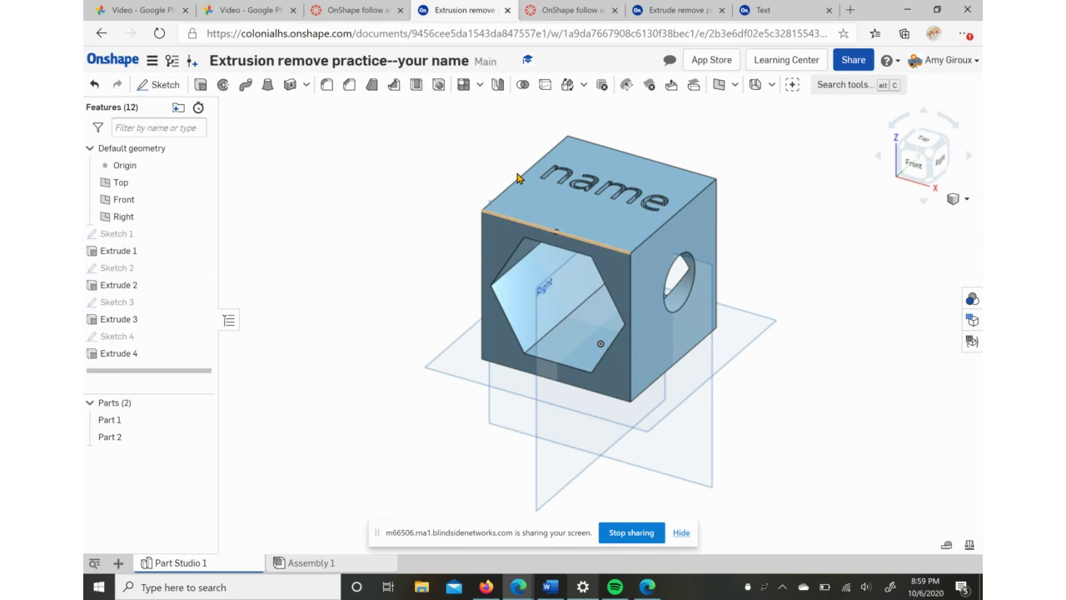
click(568, 236)
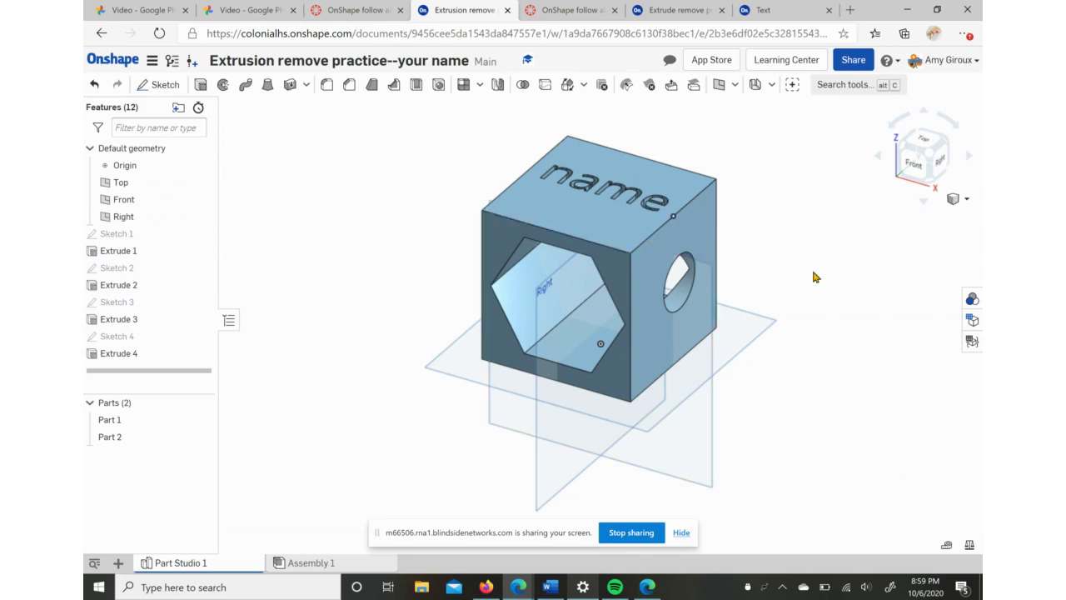
- Change the appearance colour of Part 1 to the dark blue 1651B0
click(971, 299)
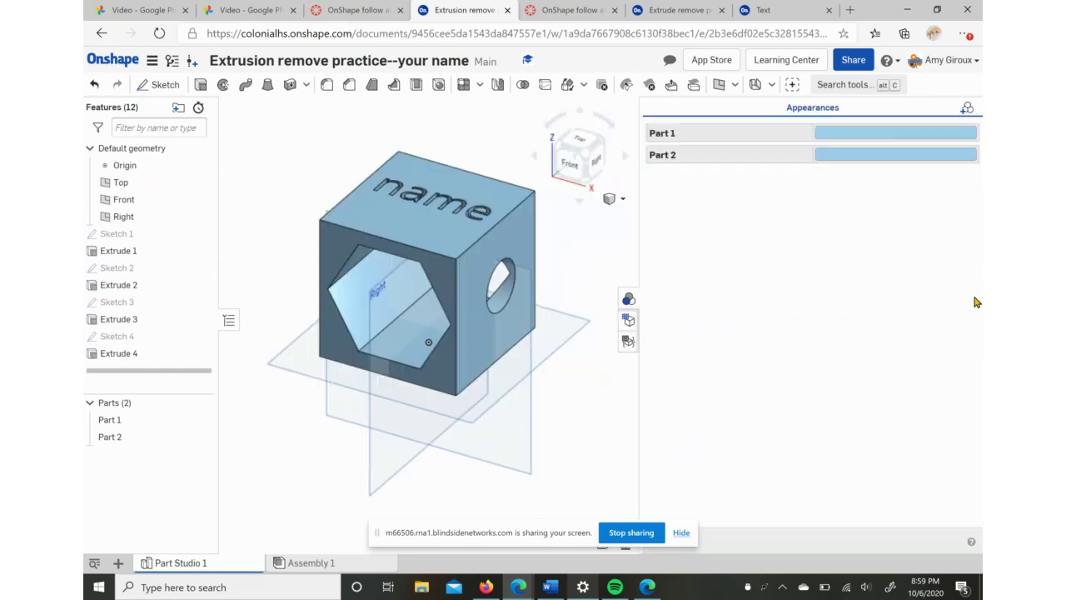
right_click(883, 132)
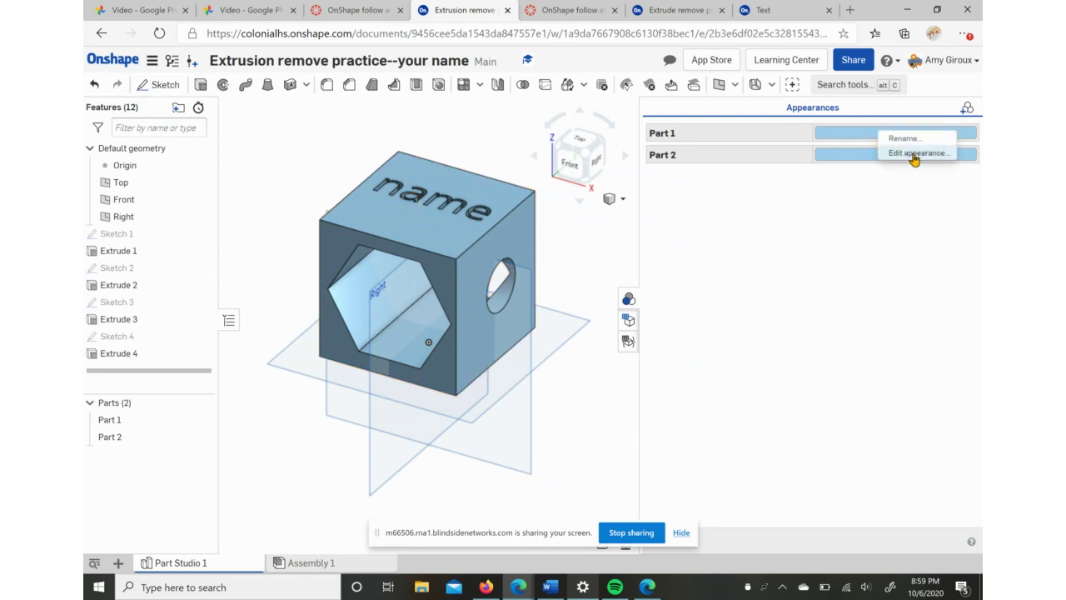
click(913, 153)
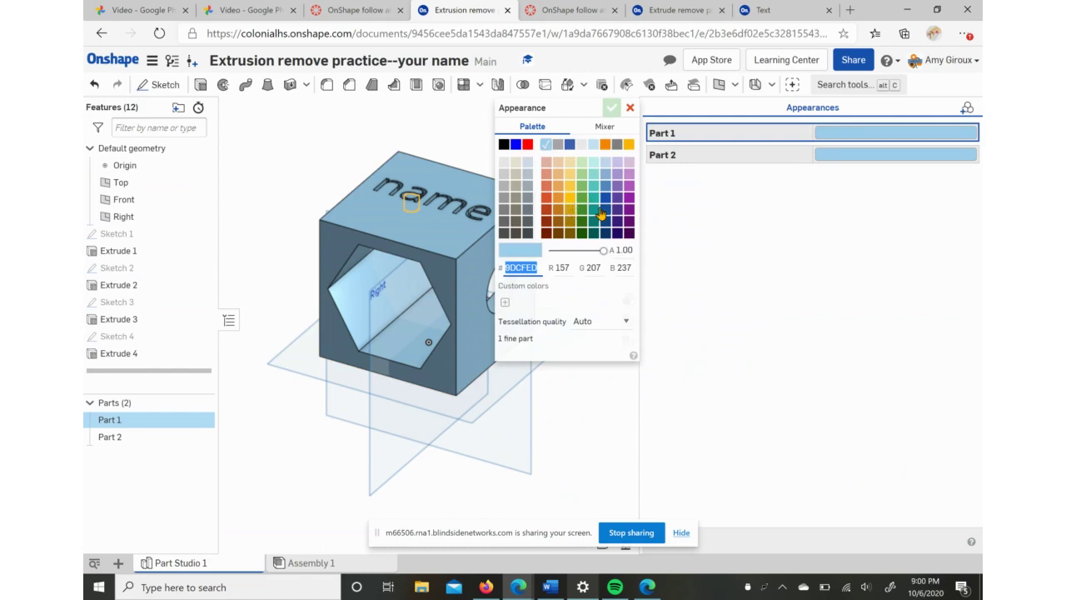
click(606, 198)
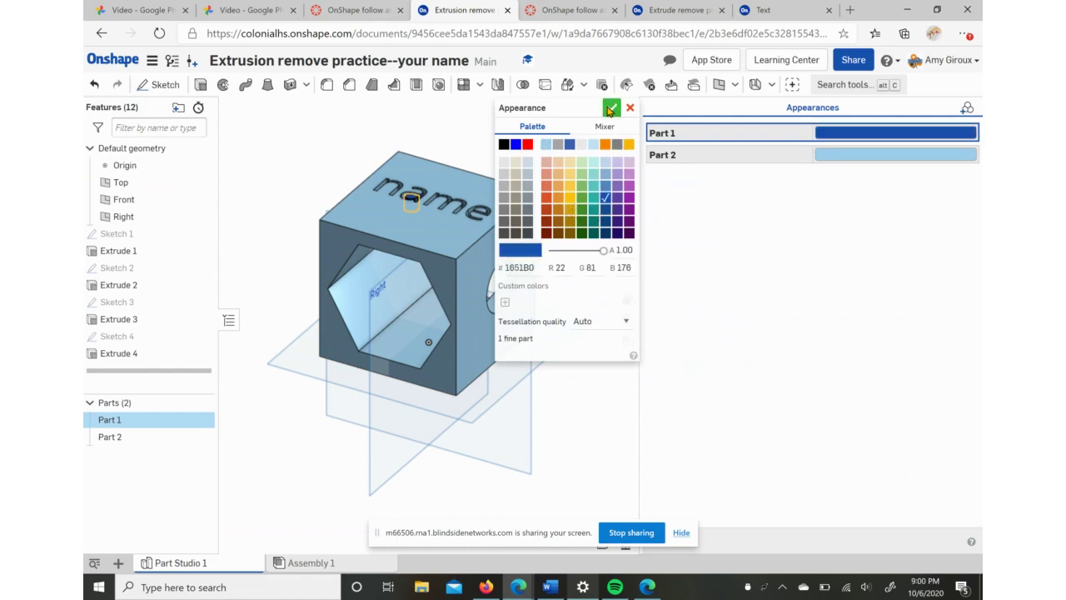
click(610, 109)
- Open the appearance settings of Part 2
right_click(839, 155)
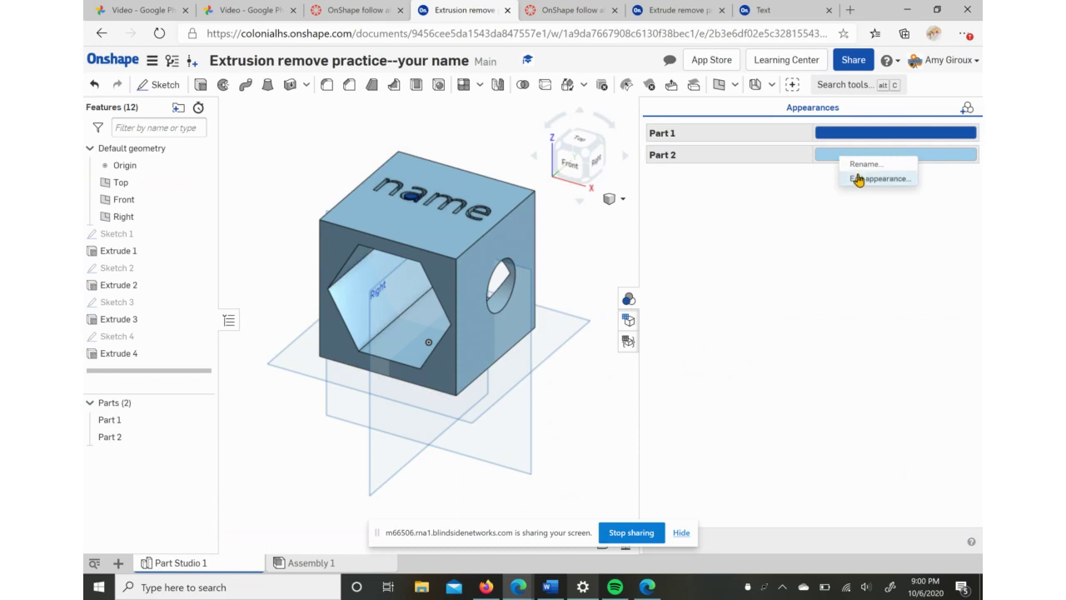
click(858, 179)
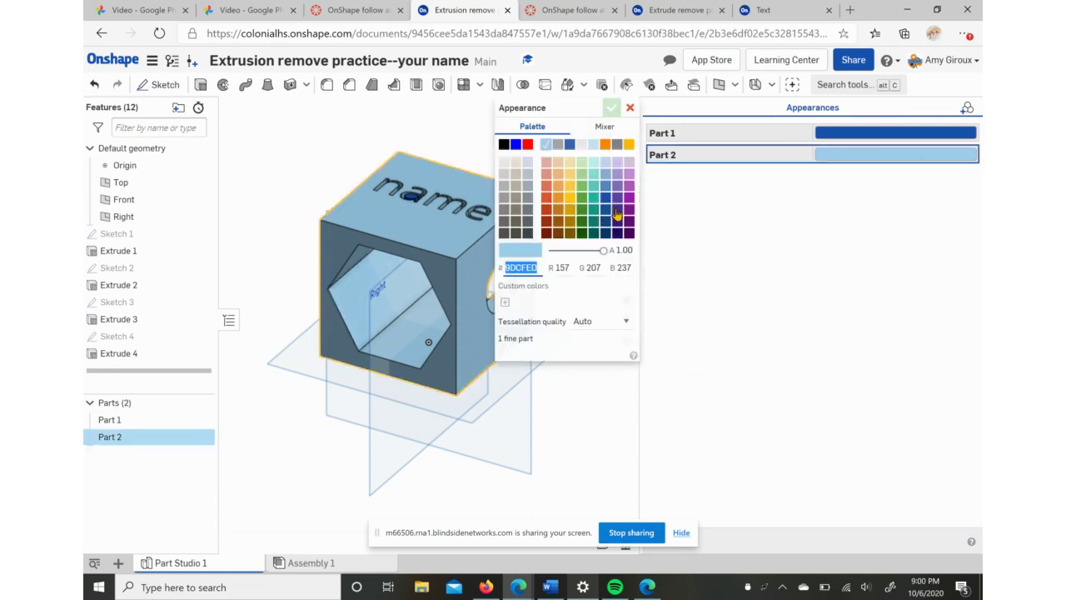